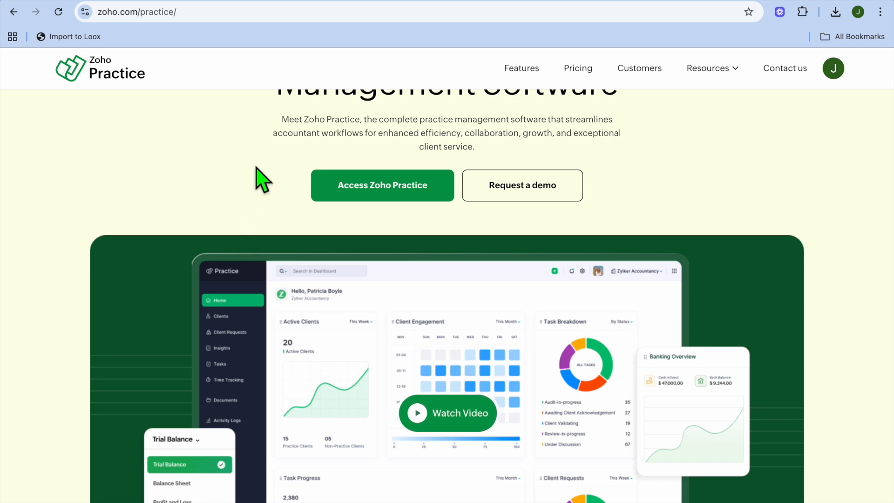
- Access Zoho Practice from its product page and open the Organization Profile in the settings
{"action": "scroll", "coordinate": [288, 180], "scroll_direction": "up", "scroll_amount": 2}
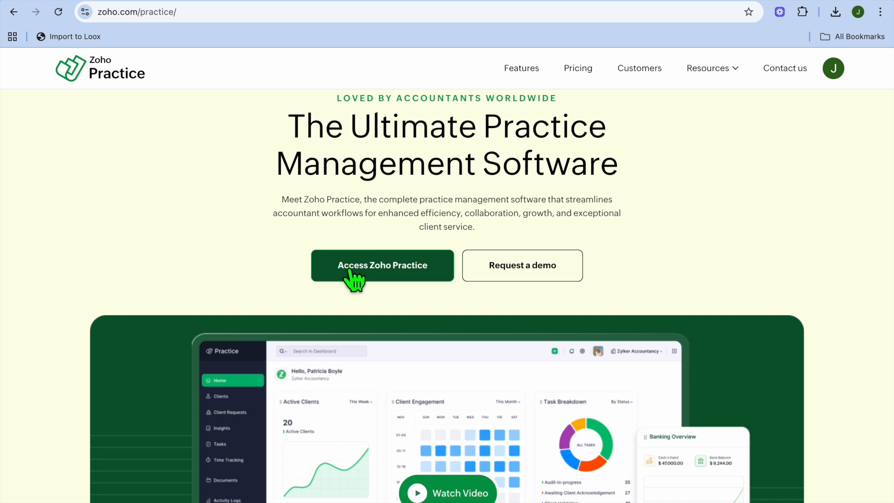
{"action": "left_click", "coordinate": [470, 0]}
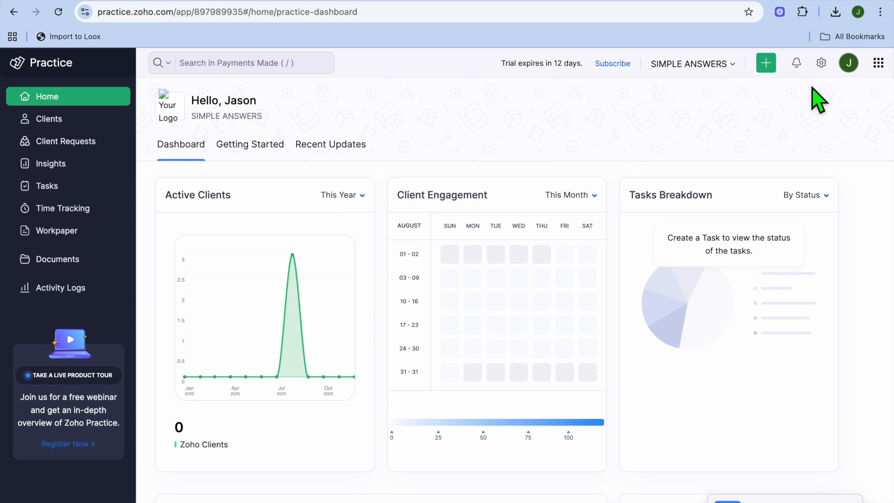
{"action": "left_click", "coordinate": [822, 63]}
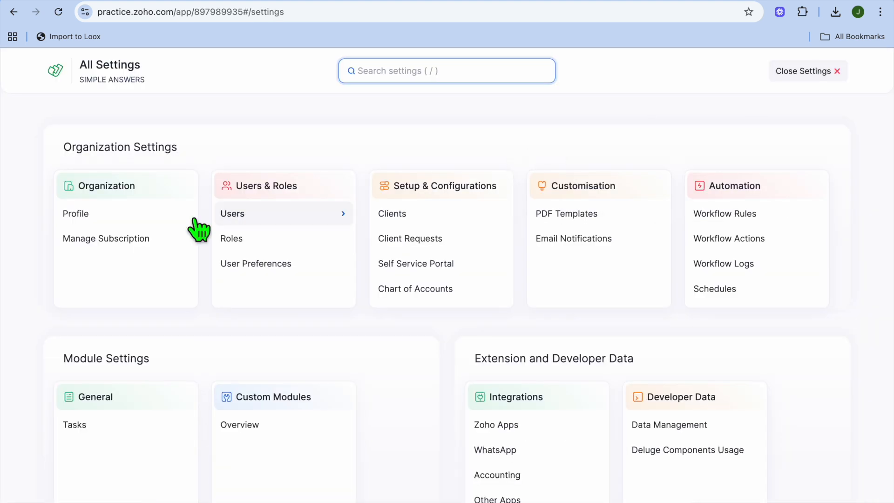
{"action": "left_click", "coordinate": [117, 218]}
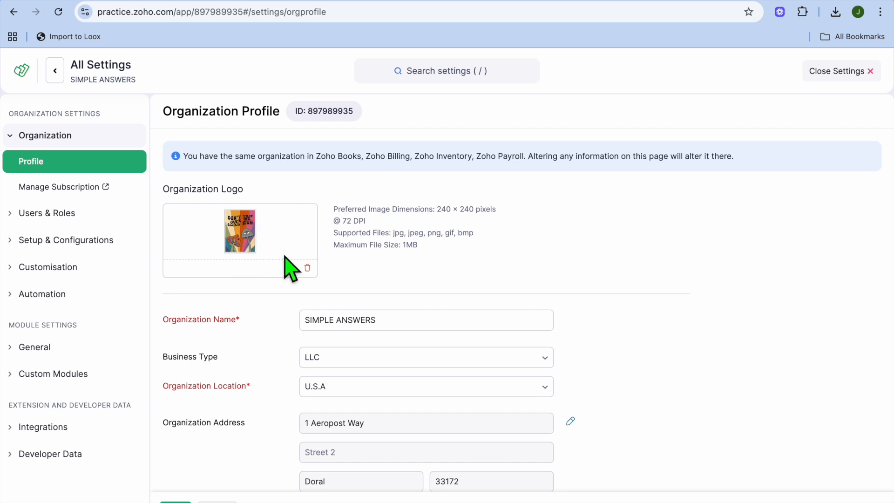
- Replace the organization logo with the infinity-symbol image 308ac1a0805e231a0292c0e5102ff31b2x.png from the Downloads folder
{"action": "left_click", "coordinate": [307, 267]}
{"action": "left_click", "coordinate": [324, 170]}
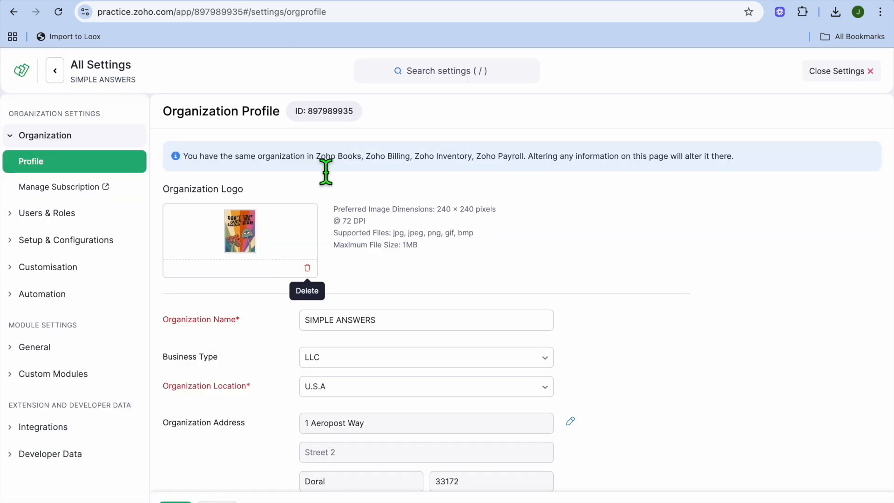
{"action": "left_click", "coordinate": [234, 230]}
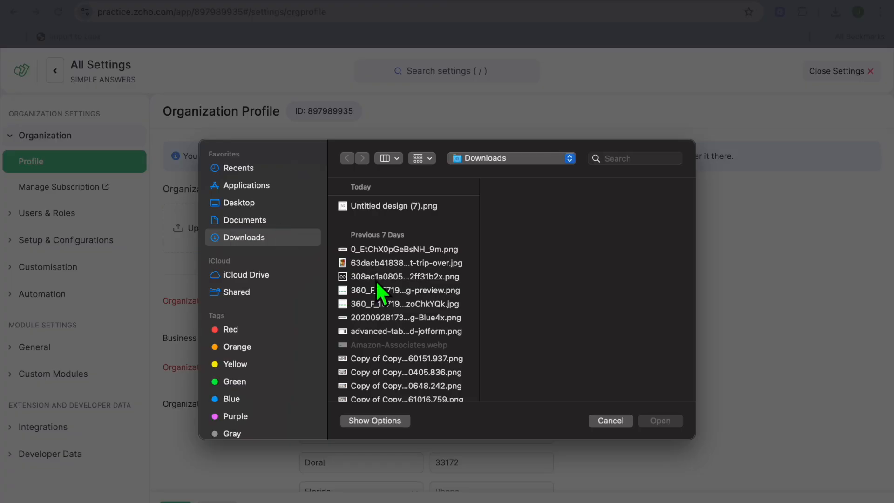
{"action": "left_click", "coordinate": [376, 278]}
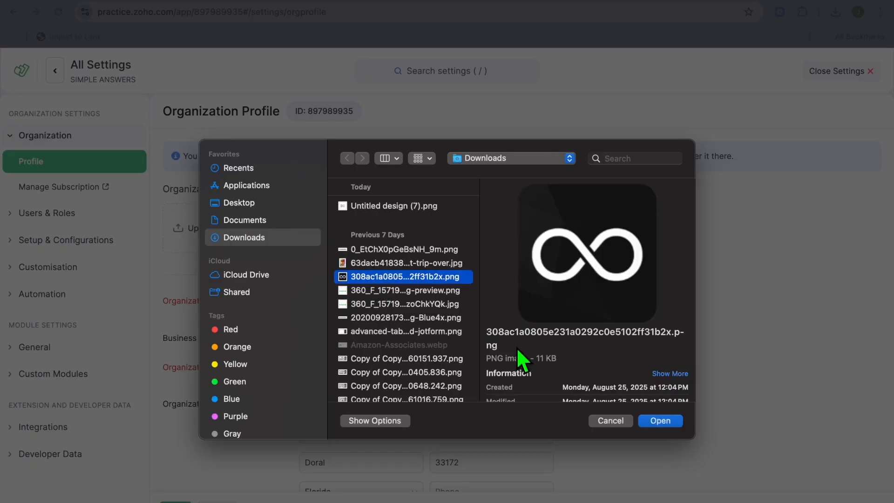
{"action": "left_click", "coordinate": [662, 422]}
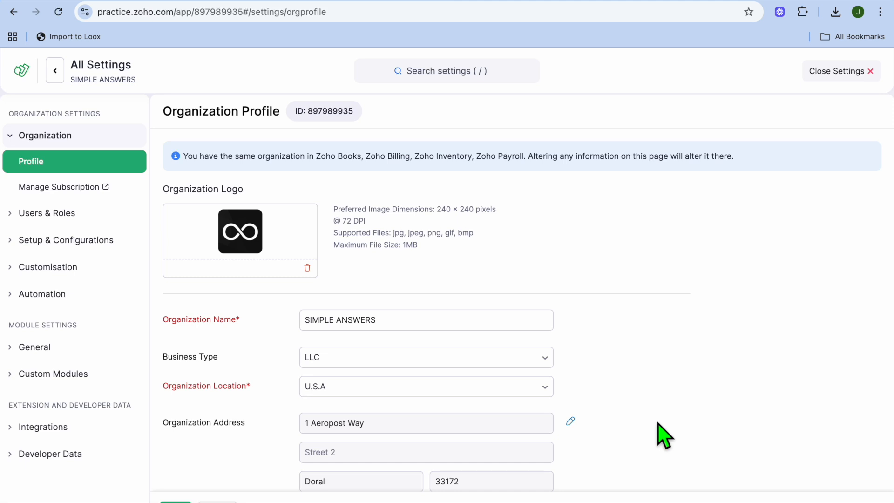
{"action": "left_click", "coordinate": [463, 329]}
{"action": "scroll", "coordinate": [463, 337], "scroll_direction": "down", "scroll_amount": 8}
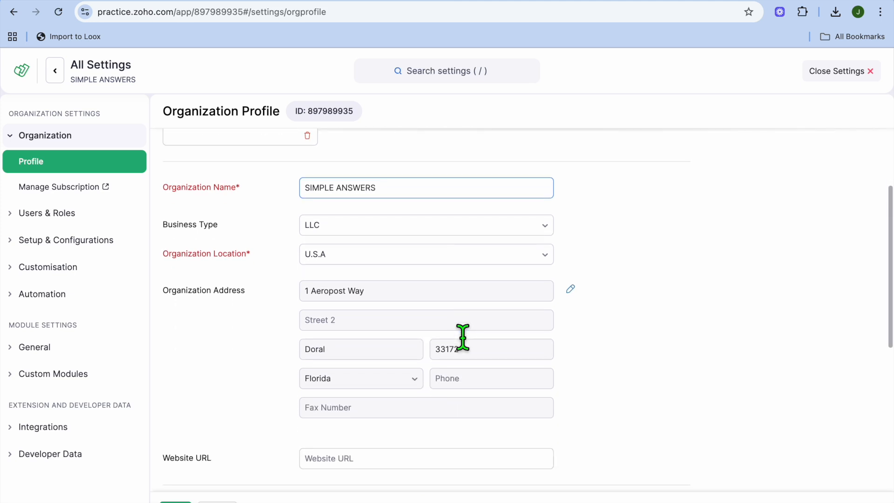
{"action": "scroll", "coordinate": [461, 339], "scroll_direction": "up", "scroll_amount": 8}
{"action": "left_click", "coordinate": [456, 325]}
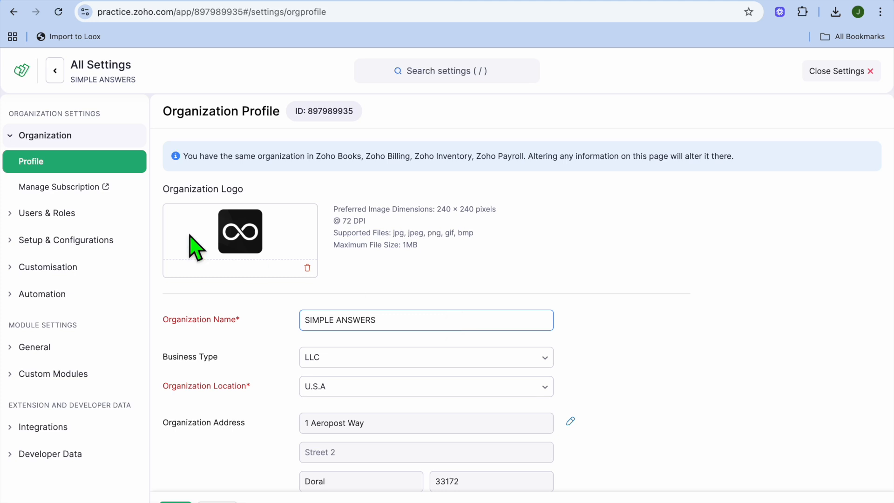
- Start a new user invitation from the organization's user list and fill in the invitee's name and e-mail address
{"action": "left_click", "coordinate": [62, 214]}
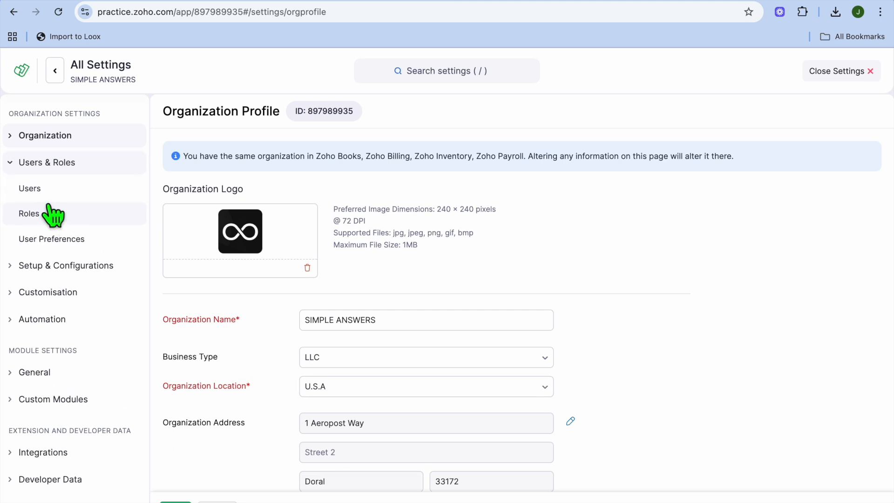
{"action": "left_click", "coordinate": [47, 195]}
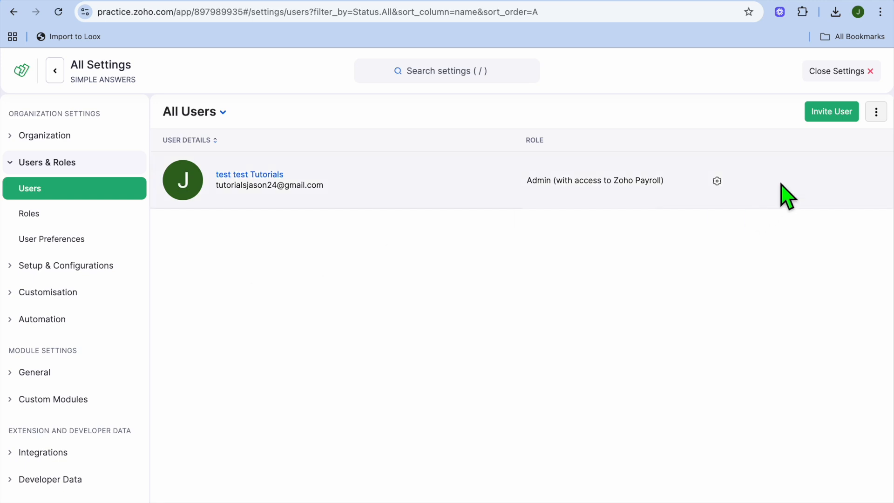
{"action": "left_click", "coordinate": [815, 112]}
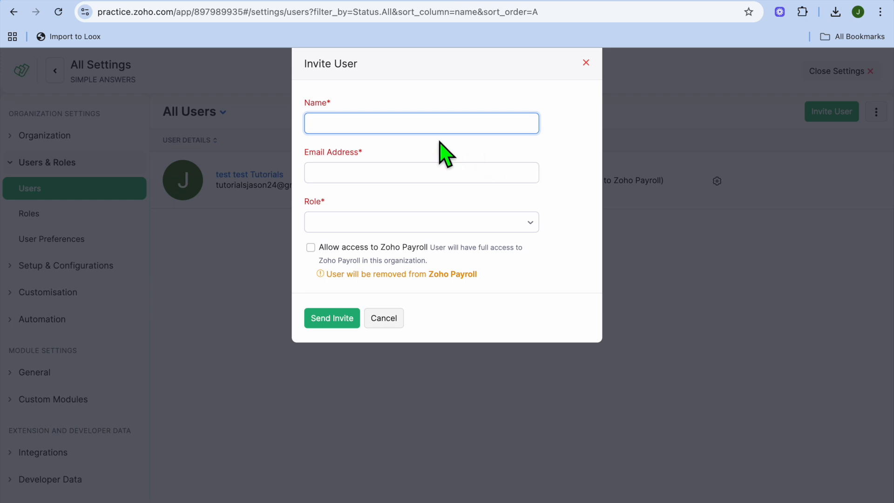
{"action": "left_click", "coordinate": [412, 123]}
{"action": "type", "text": "NO"}
{"action": "left_click", "coordinate": [409, 180]}
{"action": "left_click", "coordinate": [419, 201]}
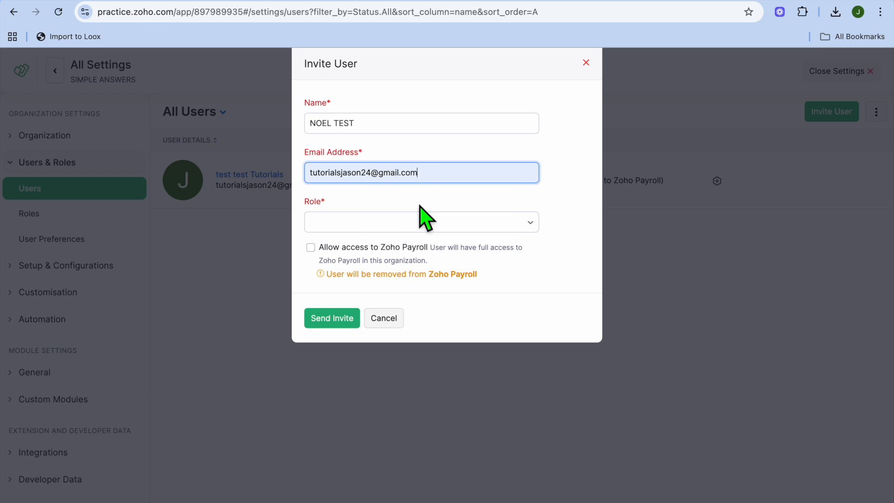
{"action": "left_click", "coordinate": [368, 173]}
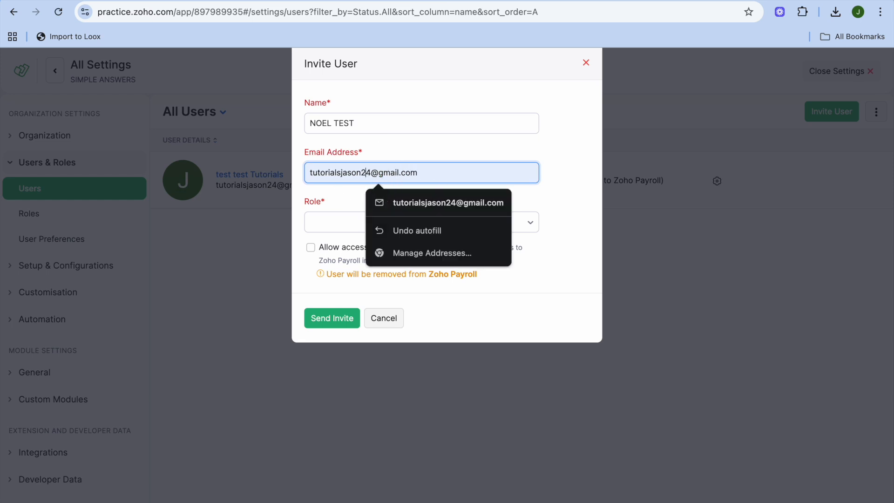
{"action": "key", "text": "BackSpace"}
{"action": "type", "text": "9"}
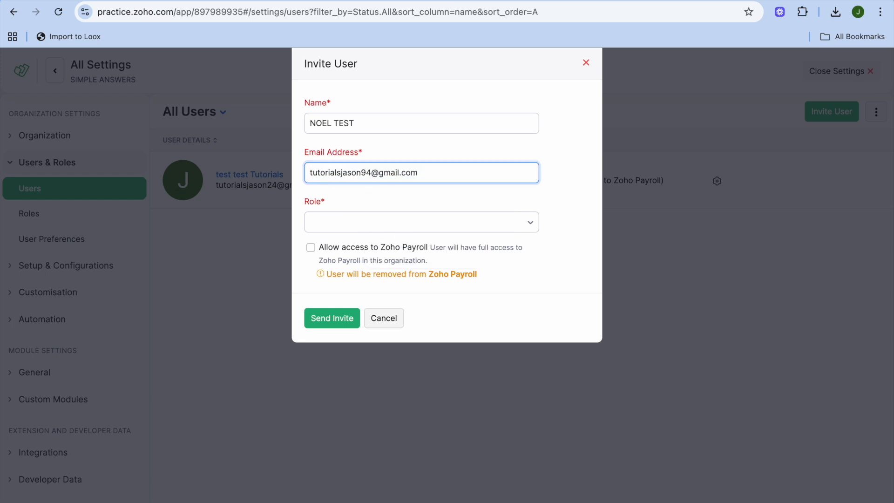
- Assign the Admin role to the invited user and send the invitation
{"action": "left_click", "coordinate": [375, 223]}
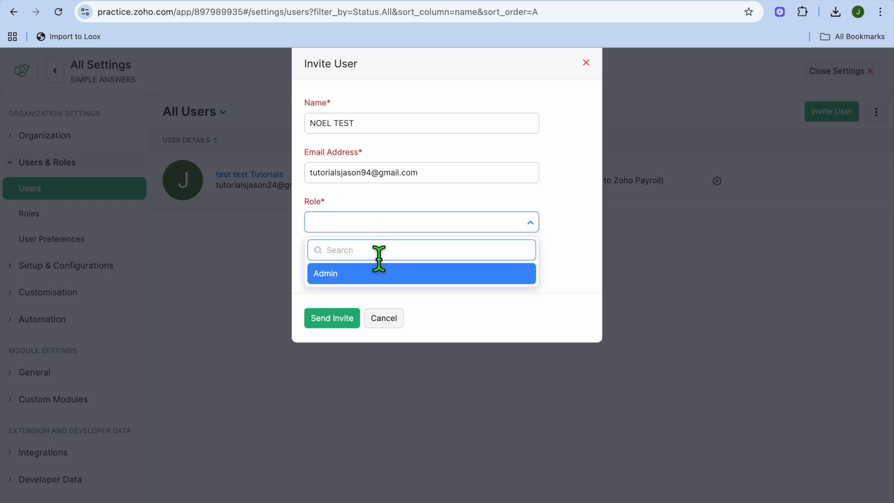
{"action": "left_click", "coordinate": [363, 275]}
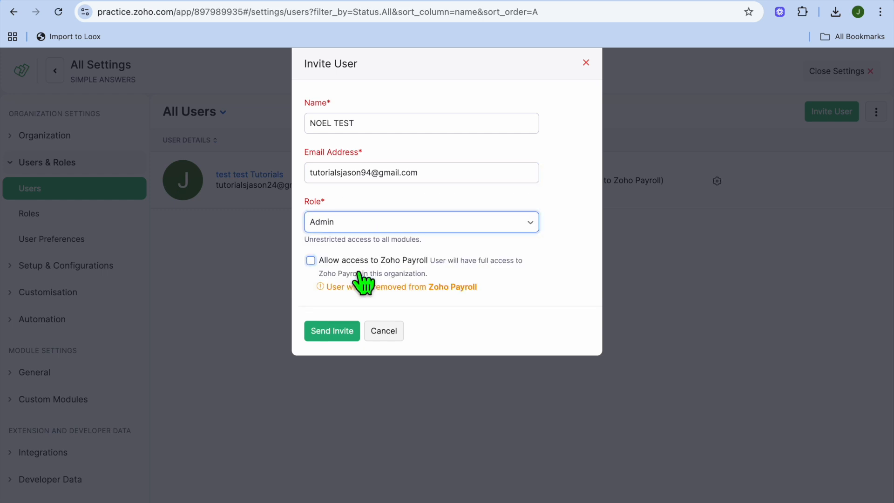
{"action": "left_click", "coordinate": [337, 342]}
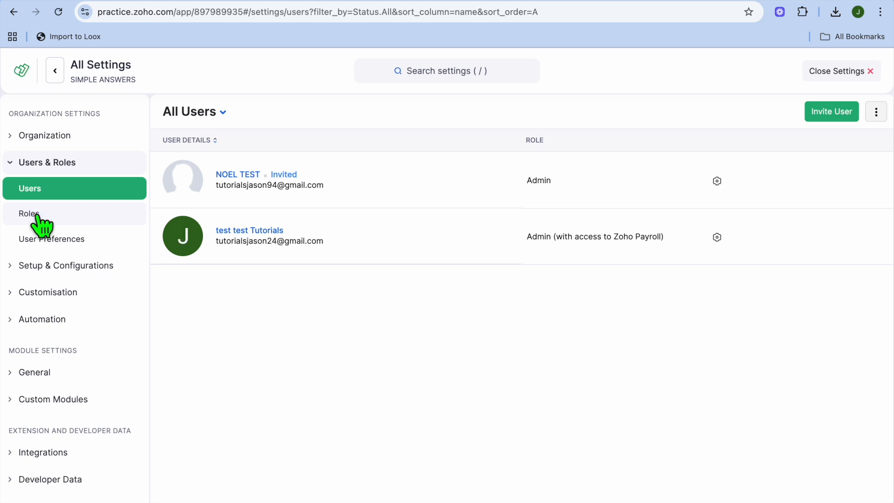
- Open a new role form, examine its permissions for clients, tasks and client requests, and leave the settings without saving
{"action": "left_click", "coordinate": [37, 218]}
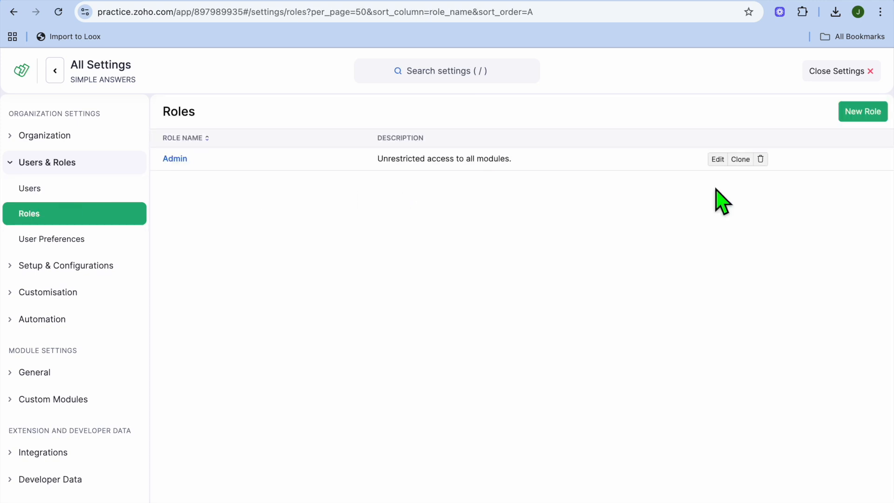
{"action": "left_click", "coordinate": [863, 112]}
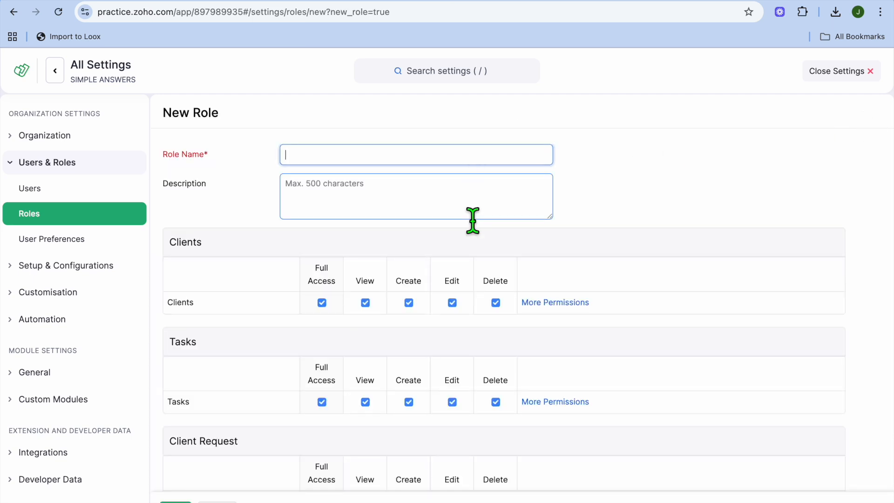
{"action": "scroll", "coordinate": [473, 220], "scroll_direction": "down", "scroll_amount": 3}
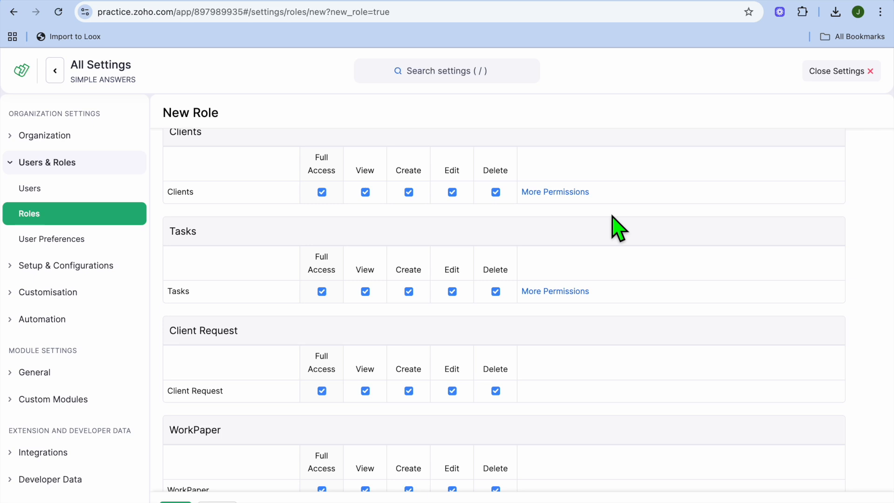
{"action": "left_click", "coordinate": [867, 73]}
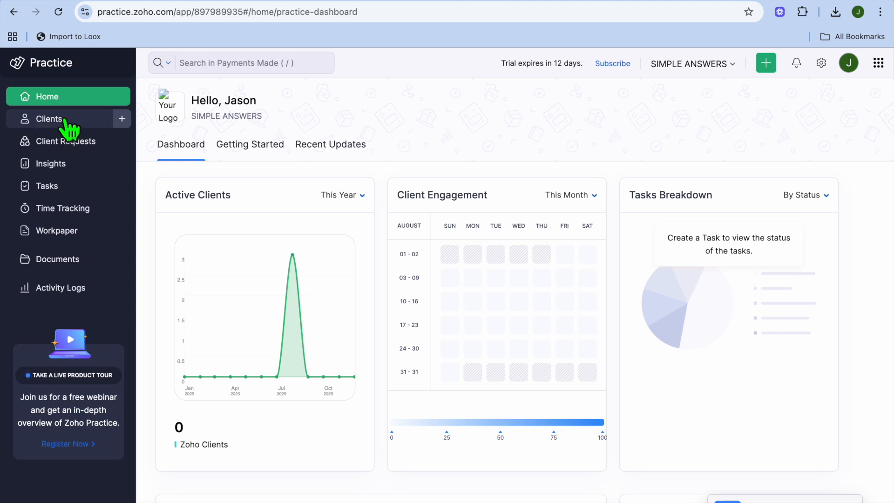
- Start creating a client manually and autofill the client's name, business, contact and address details from the saved business profile
{"action": "left_click", "coordinate": [121, 121]}
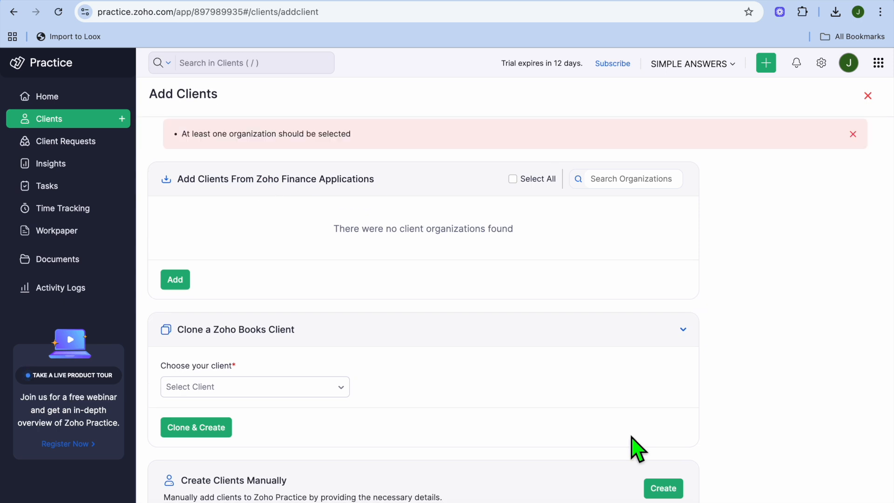
{"action": "left_click", "coordinate": [662, 489]}
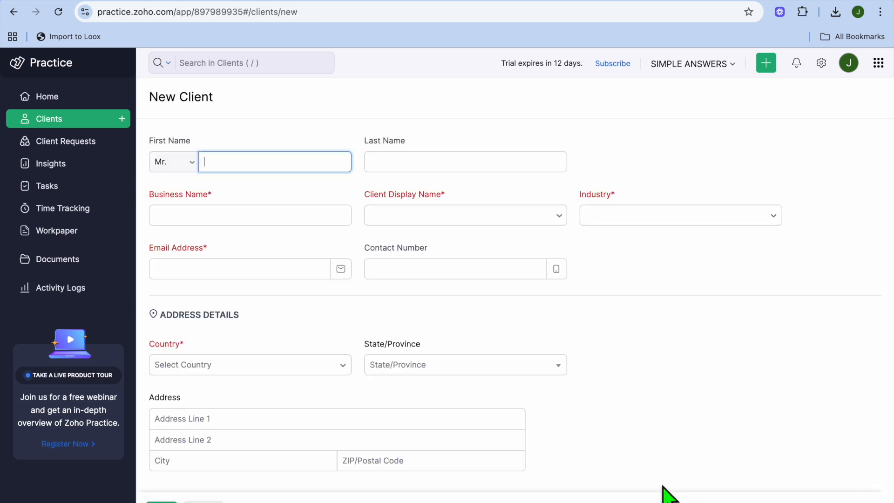
{"action": "left_click", "coordinate": [303, 167]}
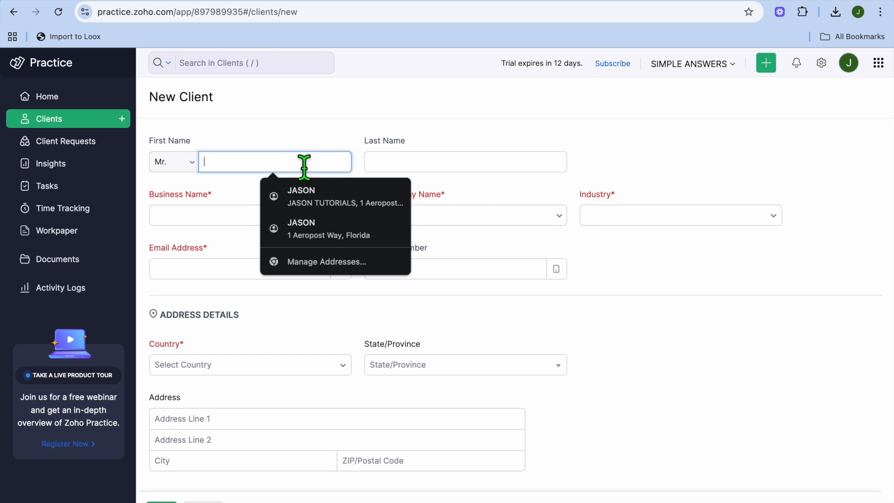
{"action": "left_click", "coordinate": [298, 192]}
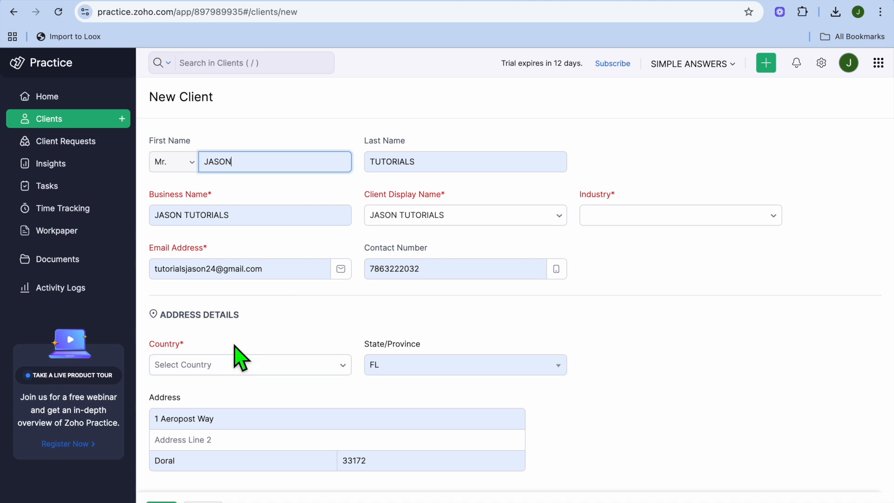
- Set the new client's industry to Agriculture
{"action": "scroll", "coordinate": [300, 399], "scroll_direction": "down", "scroll_amount": 3}
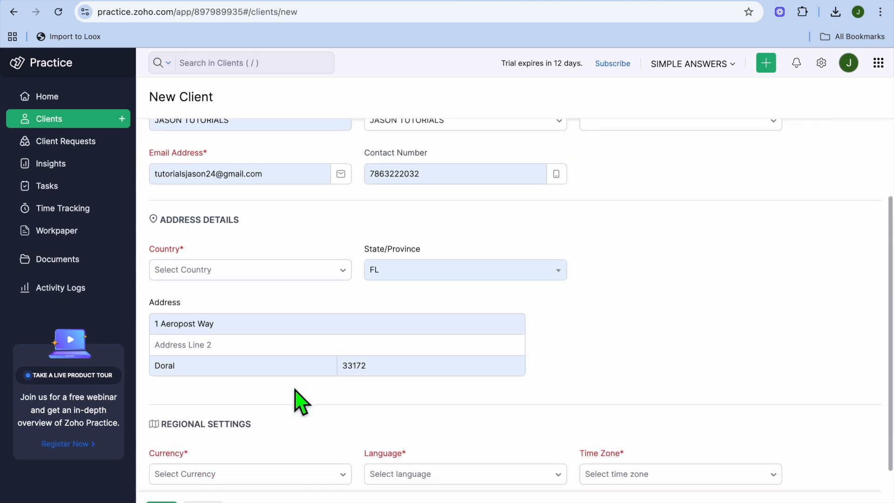
{"action": "scroll", "coordinate": [573, 361], "scroll_direction": "up", "scroll_amount": 3}
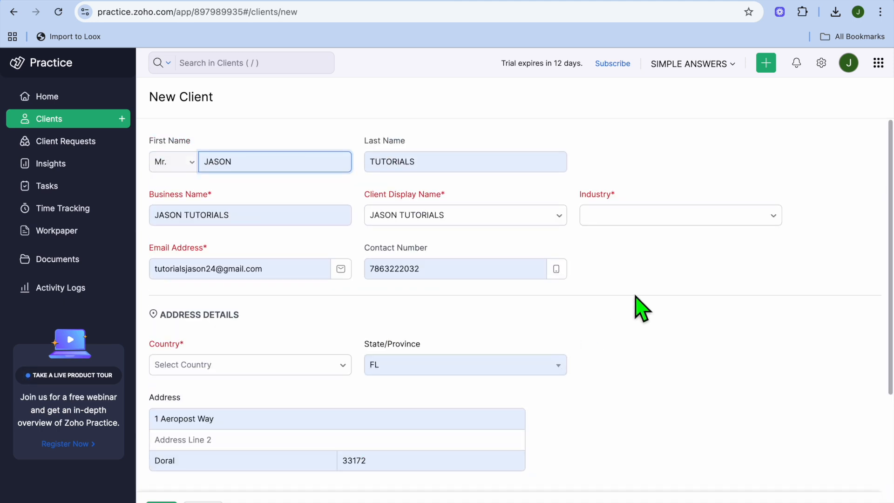
{"action": "left_click", "coordinate": [655, 228]}
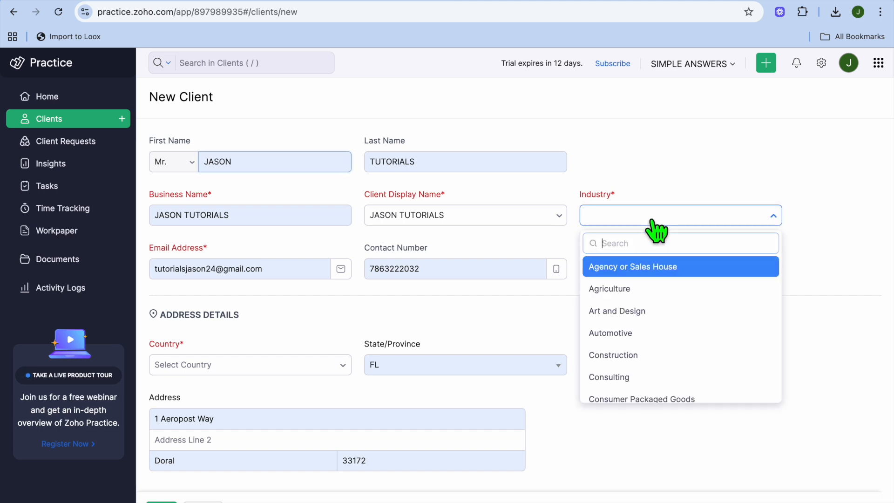
{"action": "left_click", "coordinate": [659, 297]}
- Set the new client's currency to United States Dollar in the regional settings
{"action": "scroll", "coordinate": [608, 346], "scroll_direction": "down", "scroll_amount": 3}
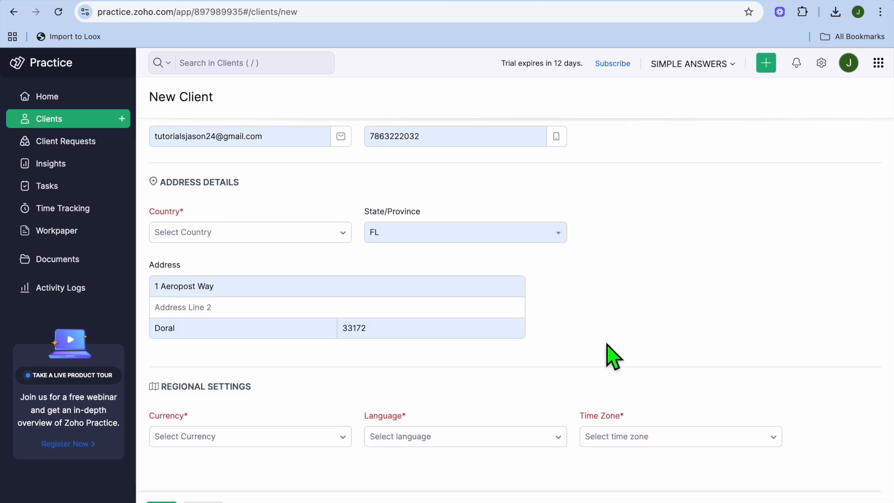
{"action": "left_click", "coordinate": [331, 439]}
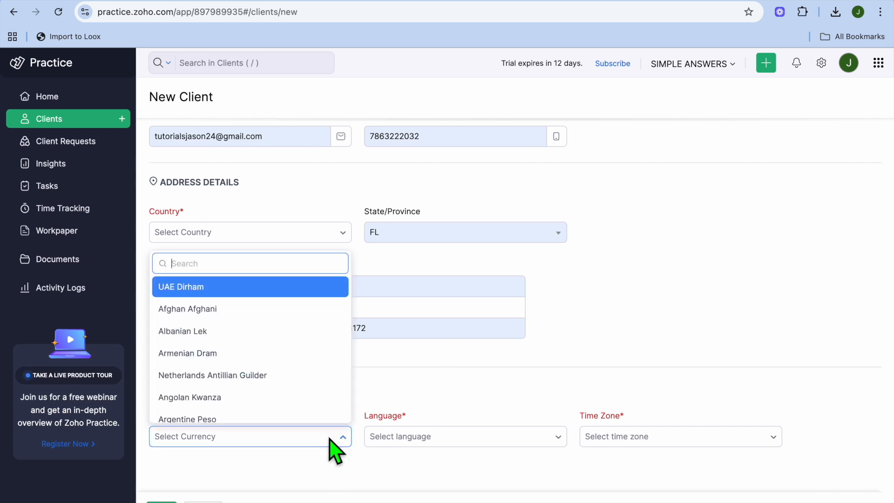
{"action": "type", "text": "U"}
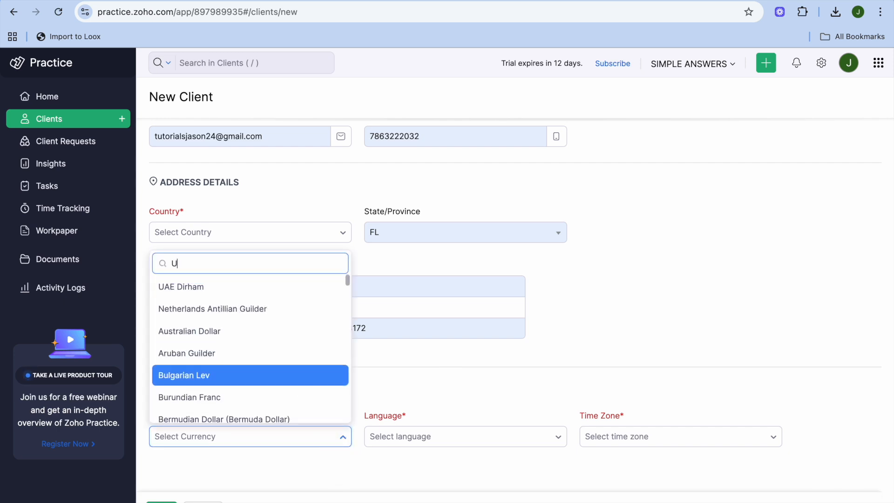
{"action": "type", "text": "SD"}
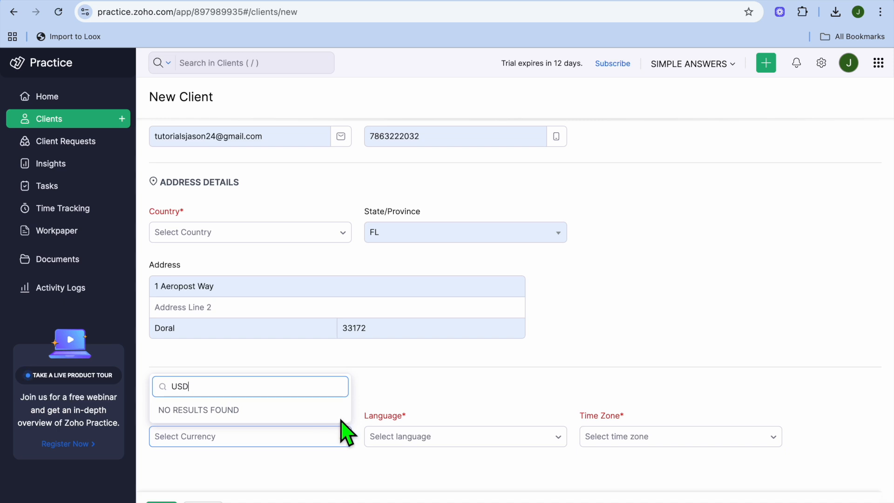
{"action": "key", "text": "BackSpace"}
{"action": "key", "text": "BackSpace"}
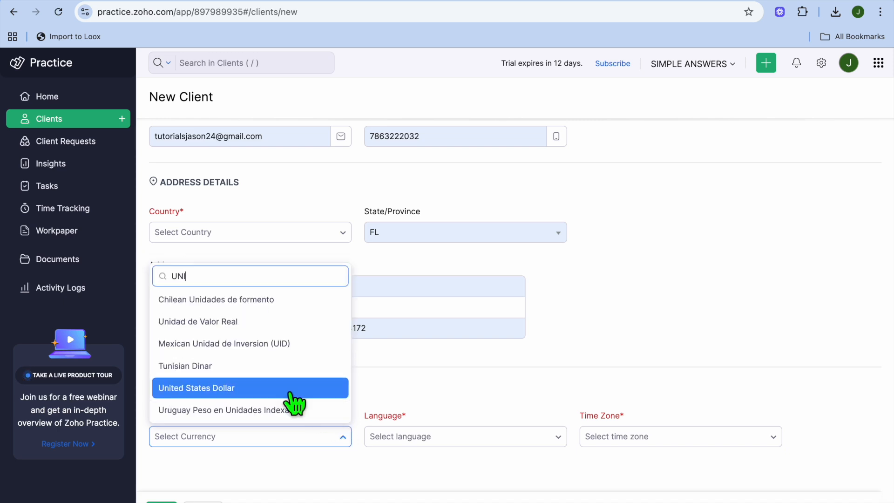
{"action": "left_click", "coordinate": [281, 391]}
- Set the client's language to English and time zone to (GMT -11:00) Niue Time (Pacific/Niue)
{"action": "left_click", "coordinate": [407, 438]}
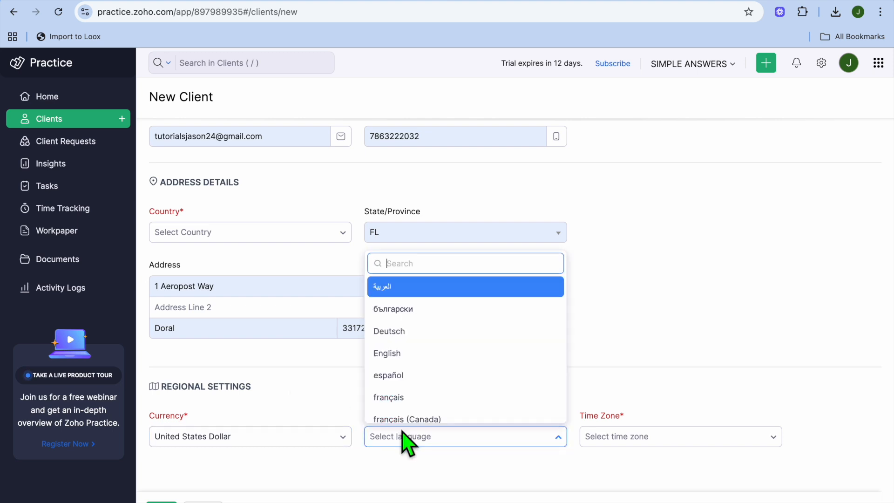
{"action": "left_click", "coordinate": [430, 356]}
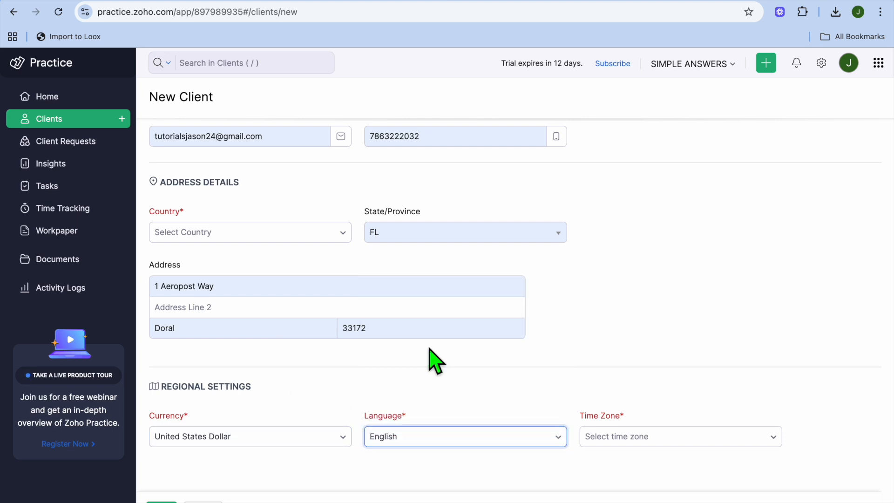
{"action": "left_click", "coordinate": [621, 437]}
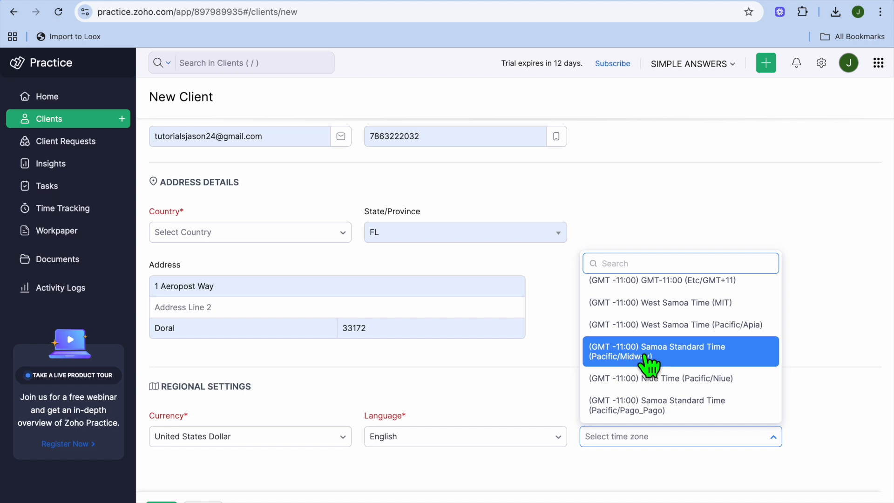
{"action": "left_click", "coordinate": [649, 379]}
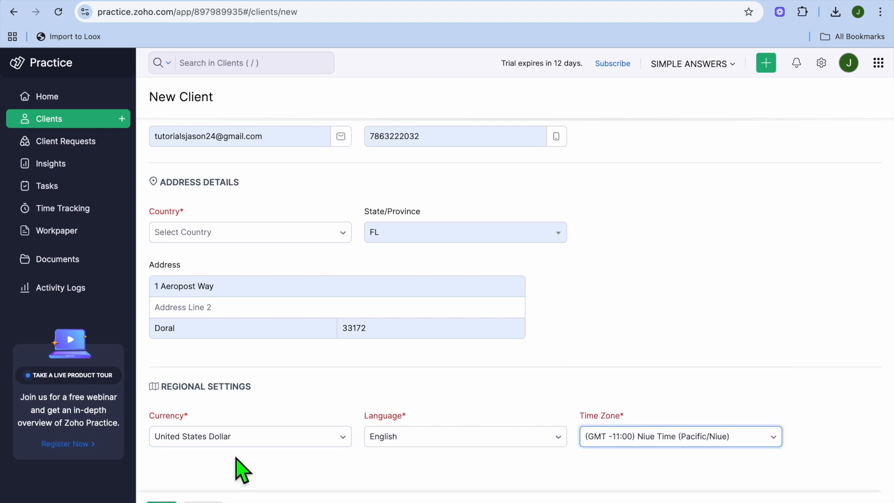
- Set the client's country to U.S.A and try to save the client
{"action": "left_click", "coordinate": [300, 240]}
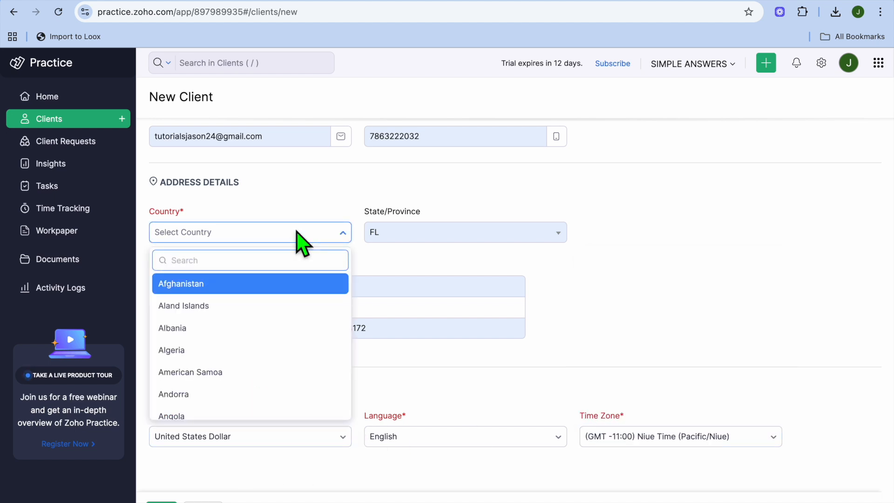
{"action": "type", "text": "UN"}
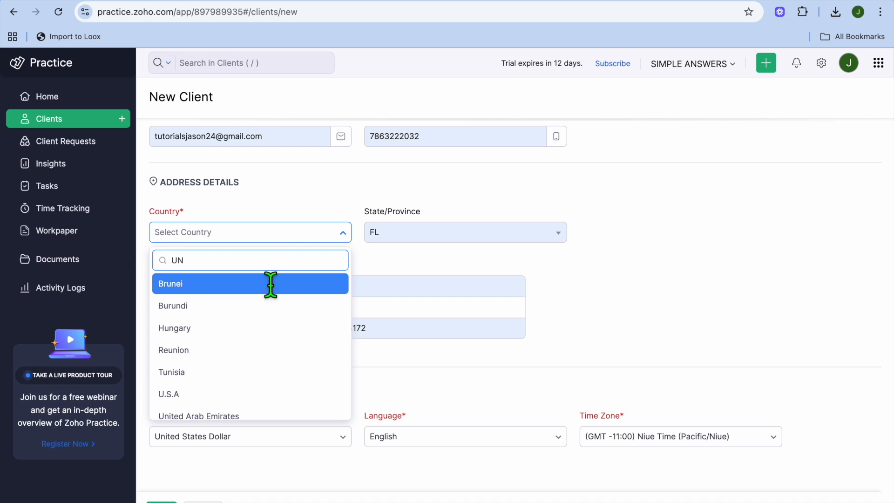
{"action": "scroll", "coordinate": [243, 388], "scroll_direction": "down", "scroll_amount": 1}
{"action": "left_click", "coordinate": [227, 382]}
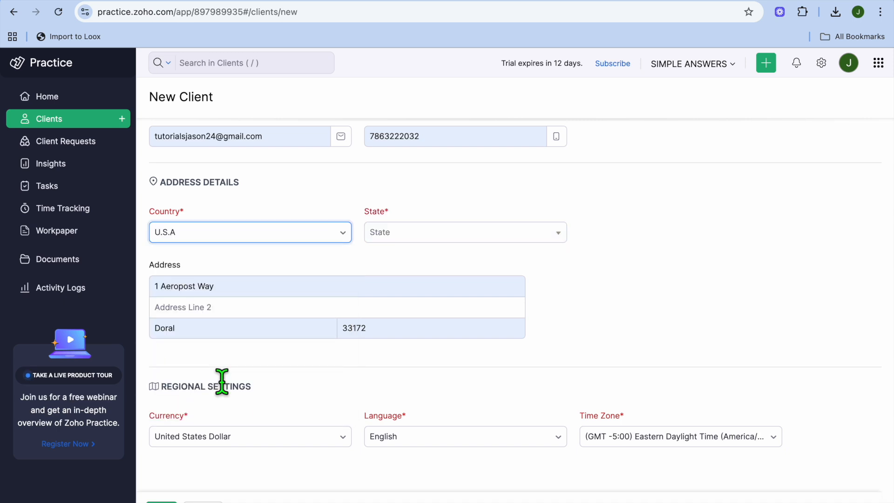
{"action": "left_click", "coordinate": [161, 502]}
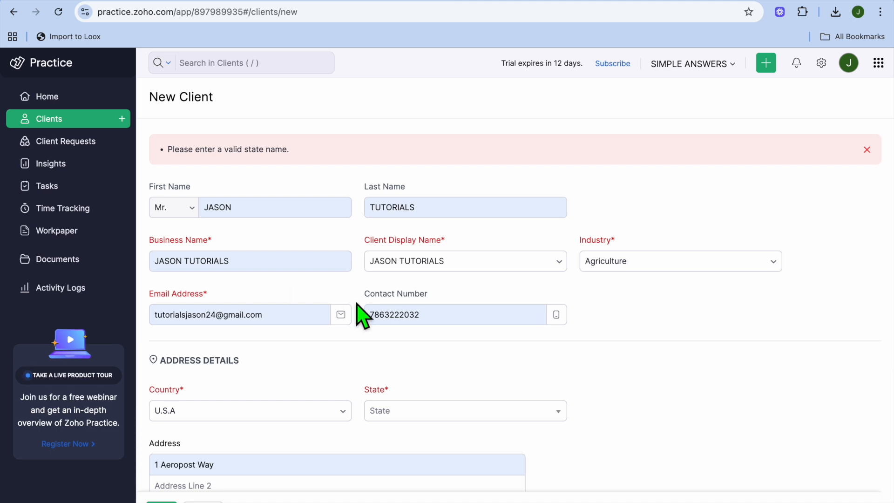
- Set the client's state to Florida and save the client, dismissing the browser's offer to store the address
{"action": "left_click", "coordinate": [468, 414]}
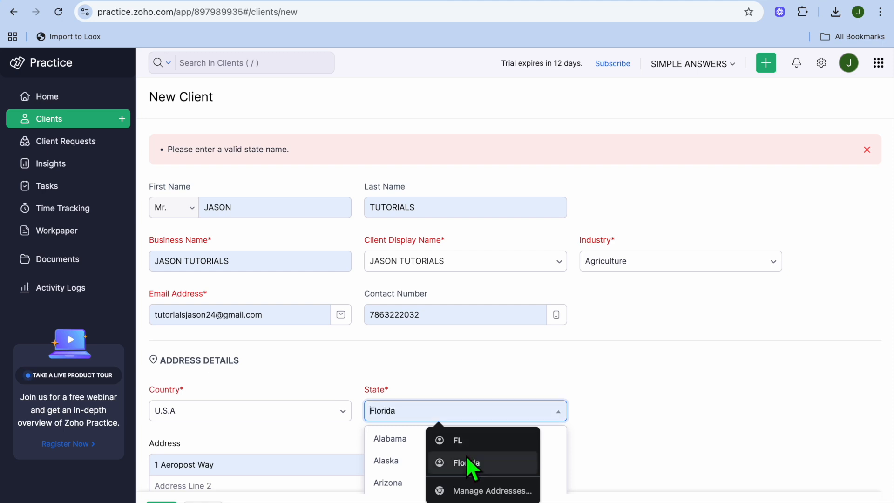
{"action": "left_click", "coordinate": [465, 455]}
{"action": "left_click", "coordinate": [444, 441]}
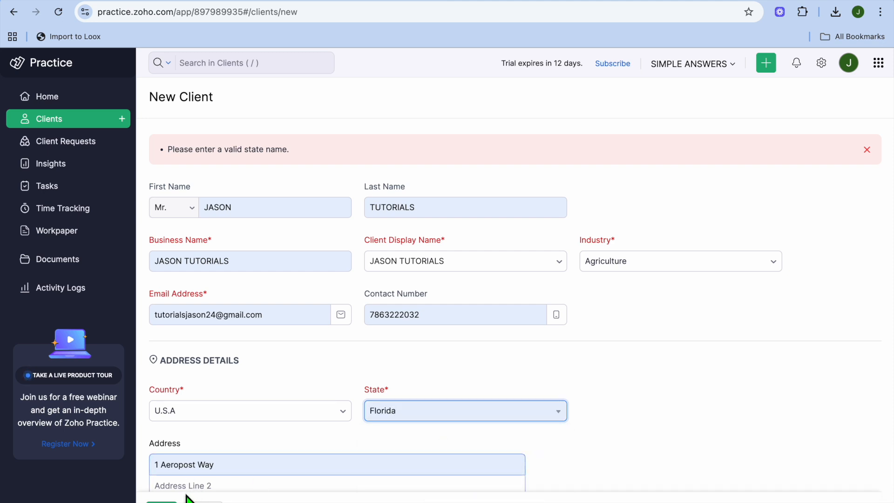
{"action": "left_click", "coordinate": [162, 502]}
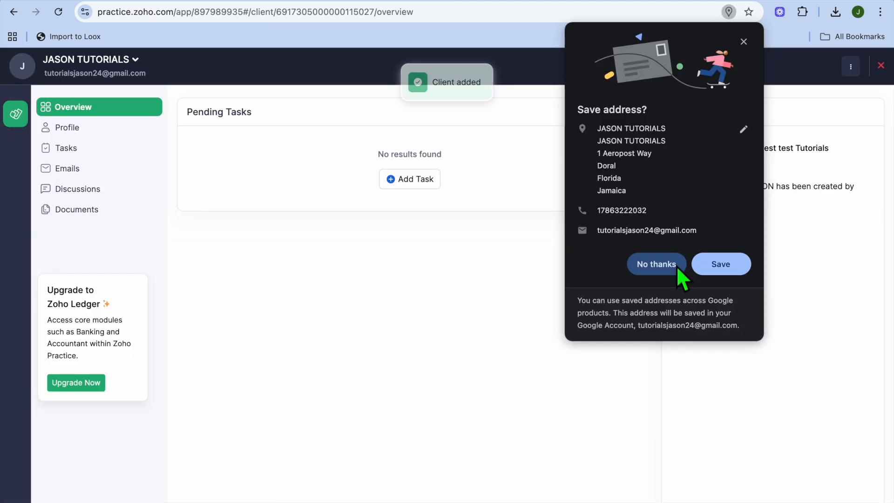
{"action": "left_click", "coordinate": [676, 212]}
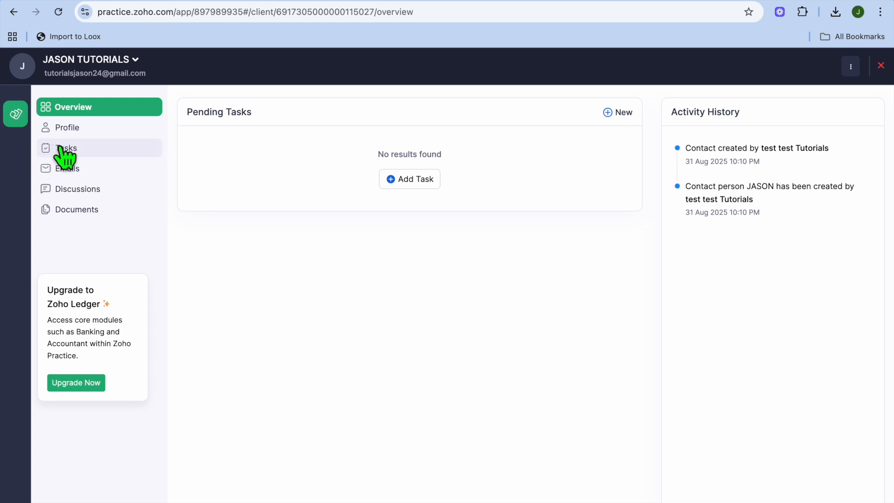
- Start a new task for the client titled TEST with a due date of 08 Sep 2025
{"action": "left_click", "coordinate": [394, 186]}
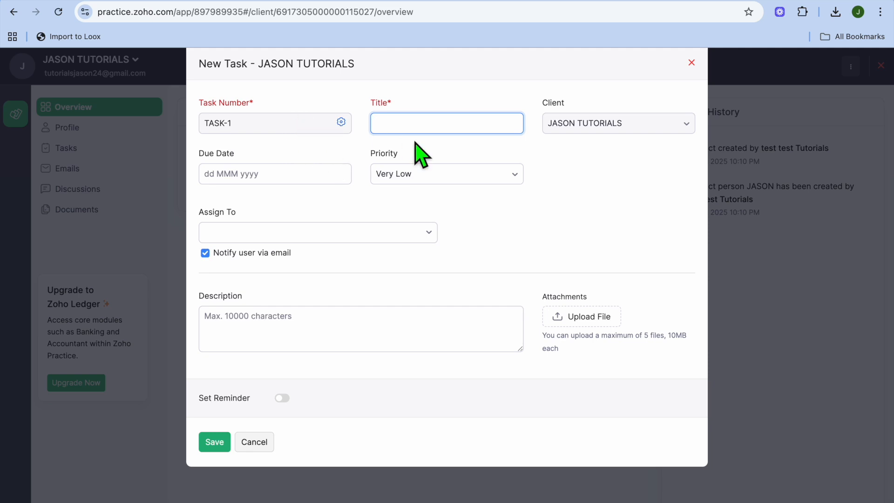
{"action": "type", "text": "TEST"}
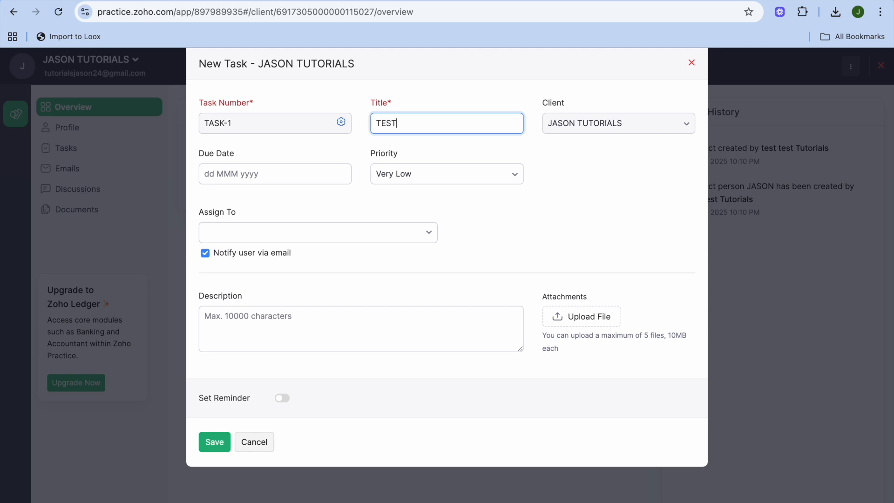
{"action": "left_click", "coordinate": [304, 181]}
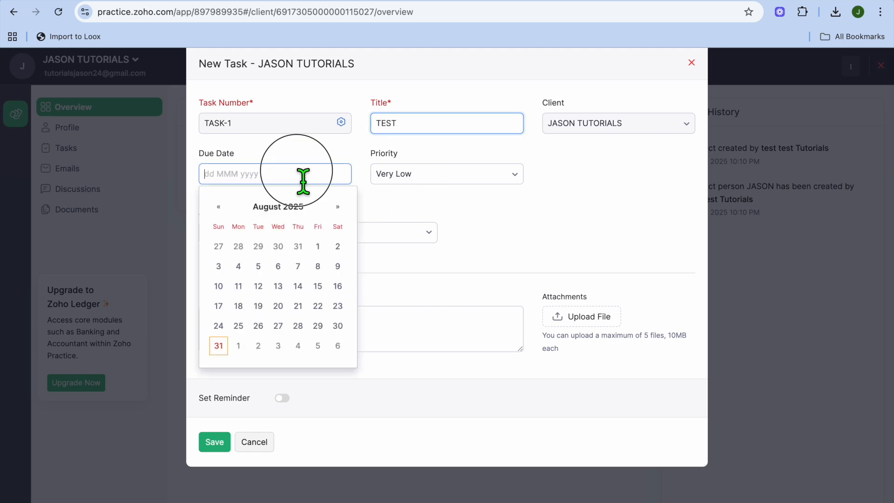
{"action": "left_click", "coordinate": [339, 208]}
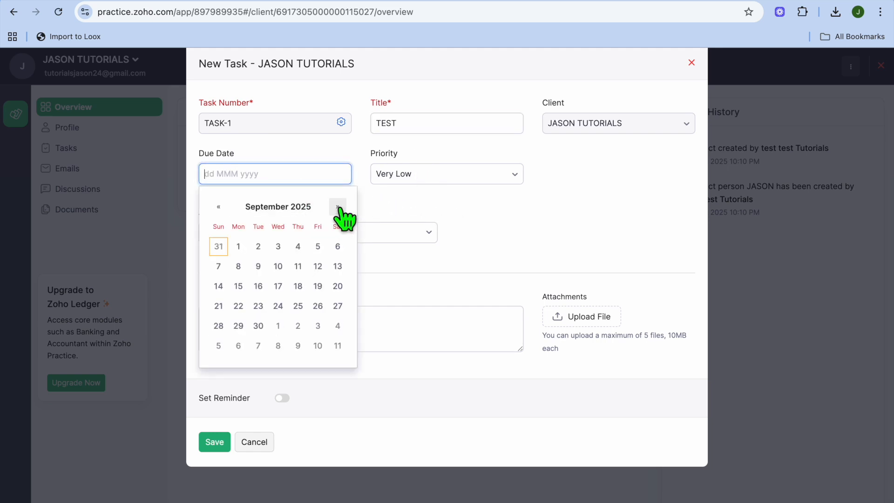
{"action": "left_click", "coordinate": [238, 266]}
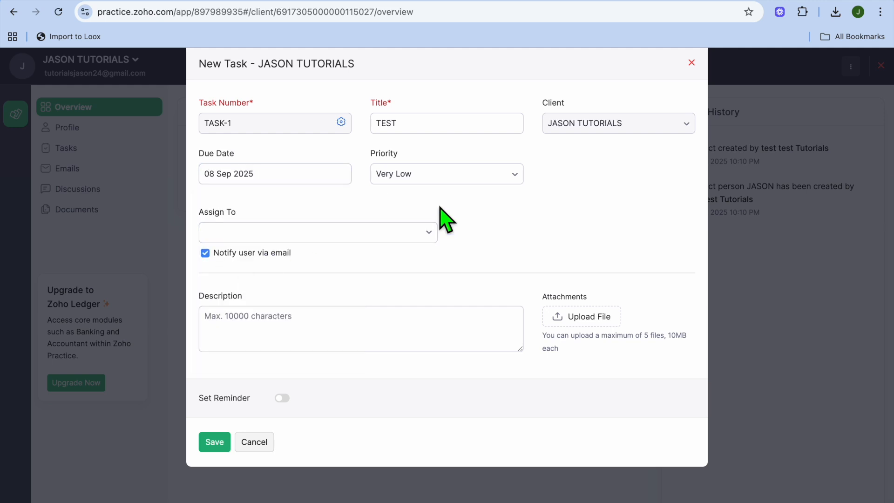
- Set the task's priority to High, assign it to the available user and save the task
{"action": "left_click", "coordinate": [470, 177]}
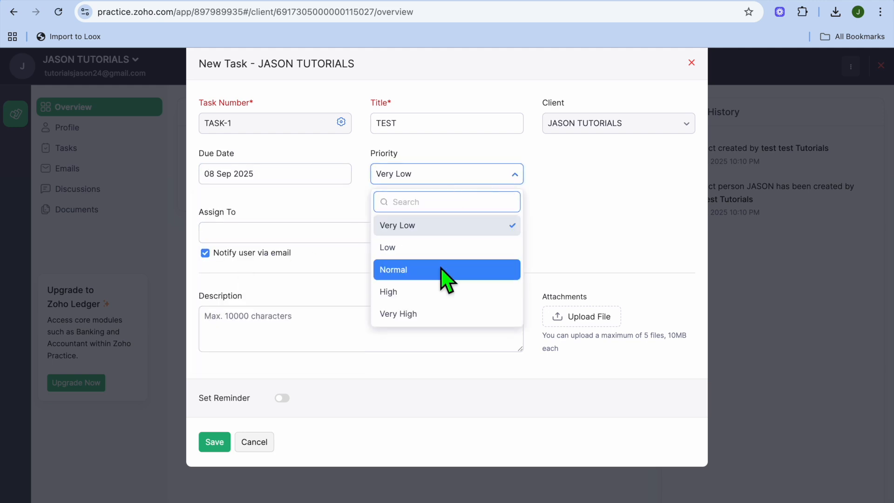
{"action": "left_click", "coordinate": [423, 294]}
{"action": "left_click", "coordinate": [425, 230]}
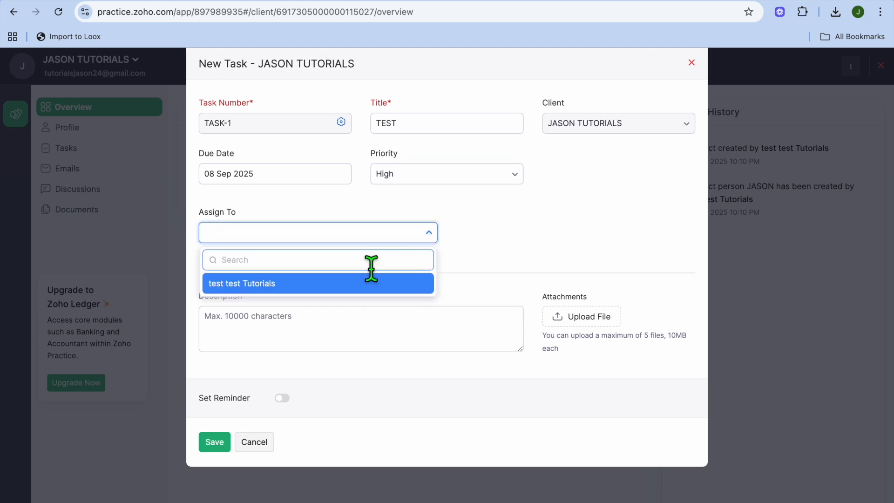
{"action": "left_click", "coordinate": [352, 292]}
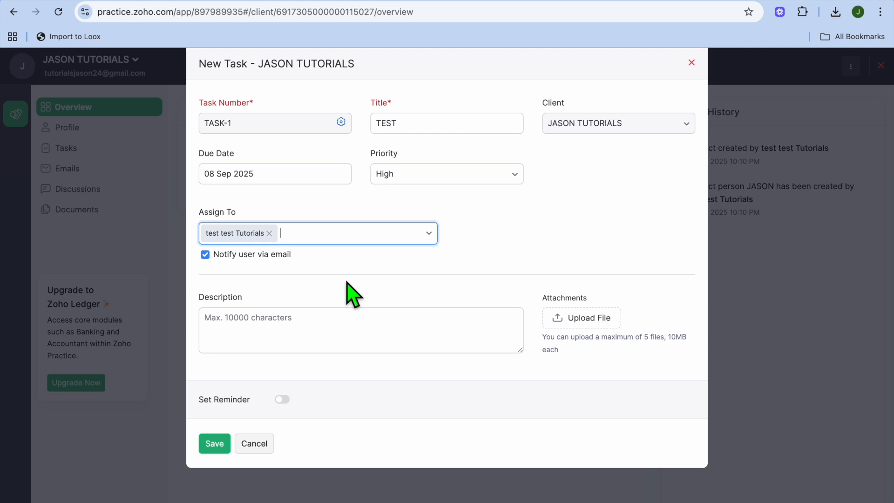
{"action": "left_click", "coordinate": [345, 333]}
{"action": "left_click", "coordinate": [215, 443]}
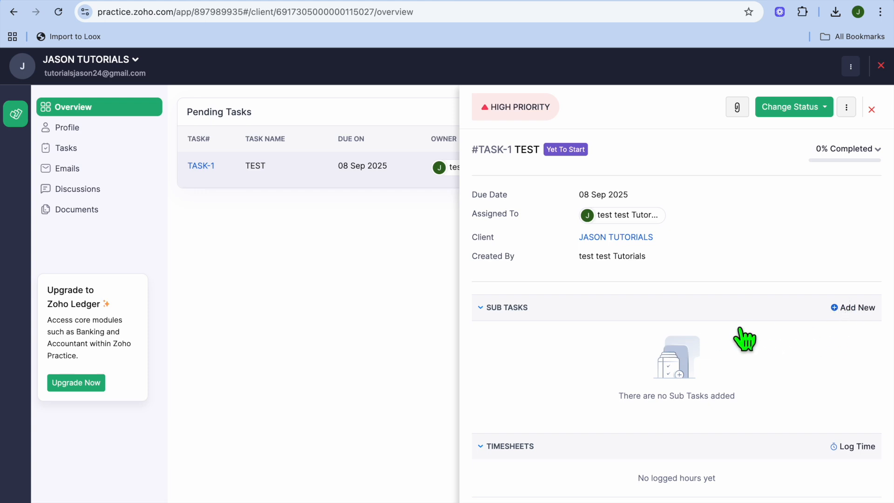
{"action": "scroll", "coordinate": [746, 340], "scroll_direction": "down", "scroll_amount": 5}
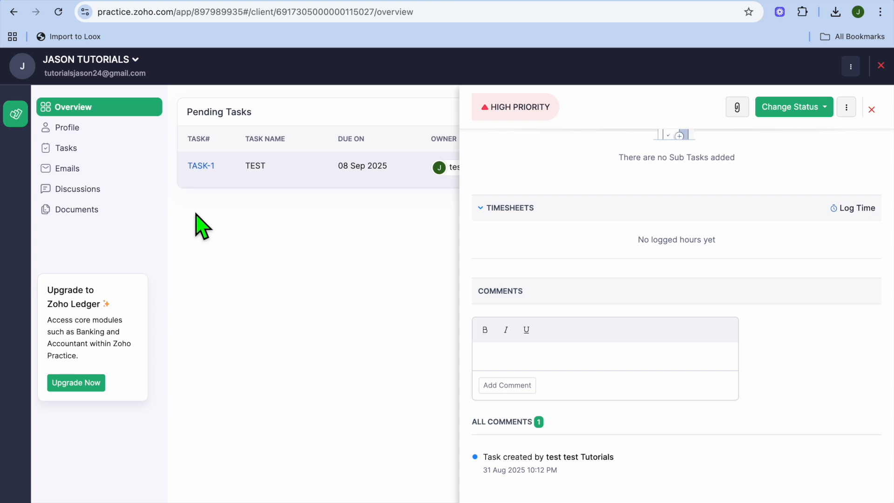
- Upload an image file from the Downloads folder to the client's documents
{"action": "left_click", "coordinate": [77, 221]}
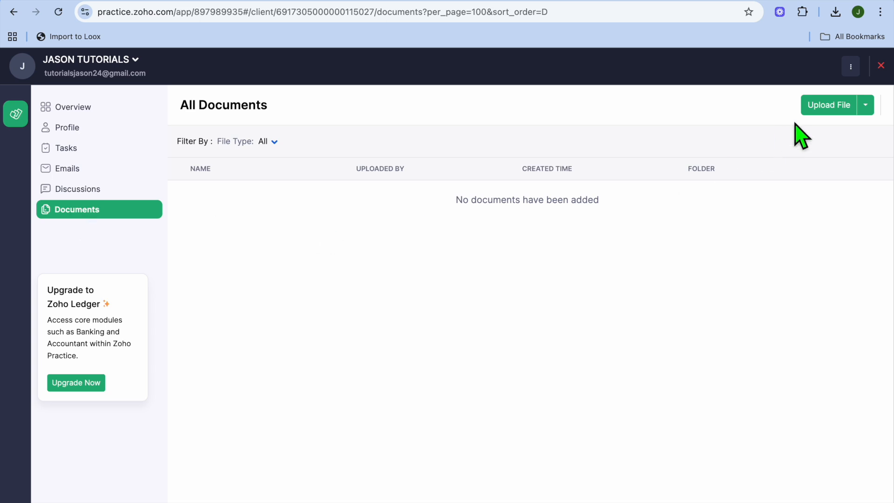
{"action": "left_click", "coordinate": [819, 105]}
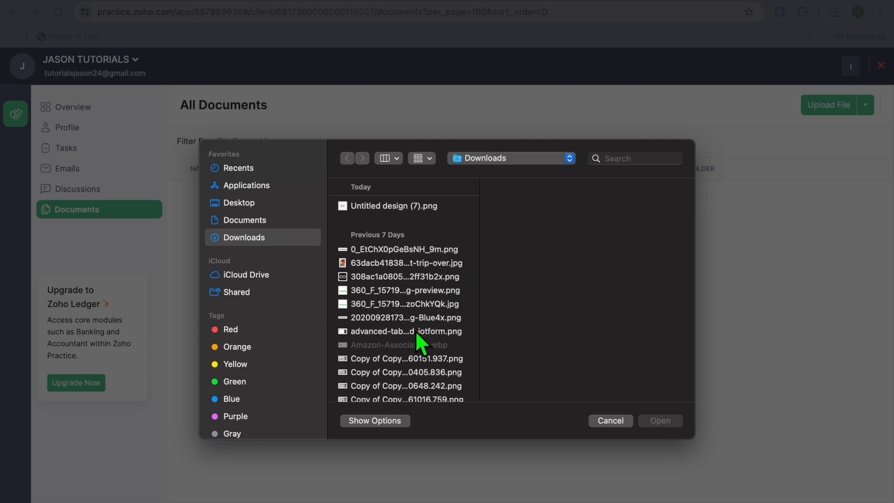
{"action": "left_click", "coordinate": [430, 307]}
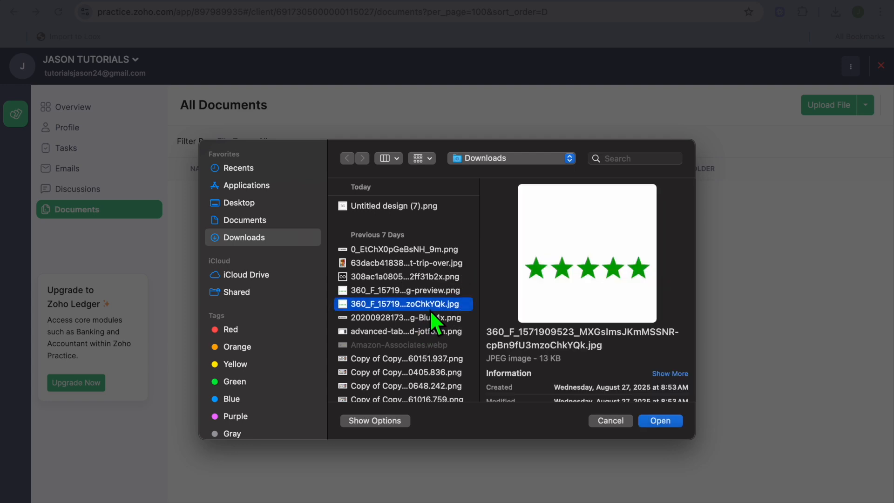
{"action": "key", "text": "Down"}
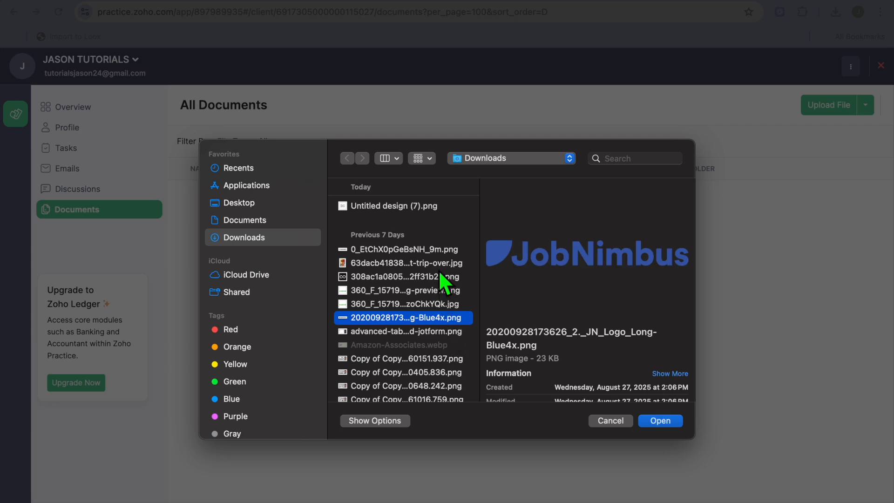
{"action": "key", "text": "Up"}
{"action": "key", "text": "Up"}
{"action": "key", "text": "Up"}
{"action": "key", "text": "Up"}
{"action": "key", "text": "Down"}
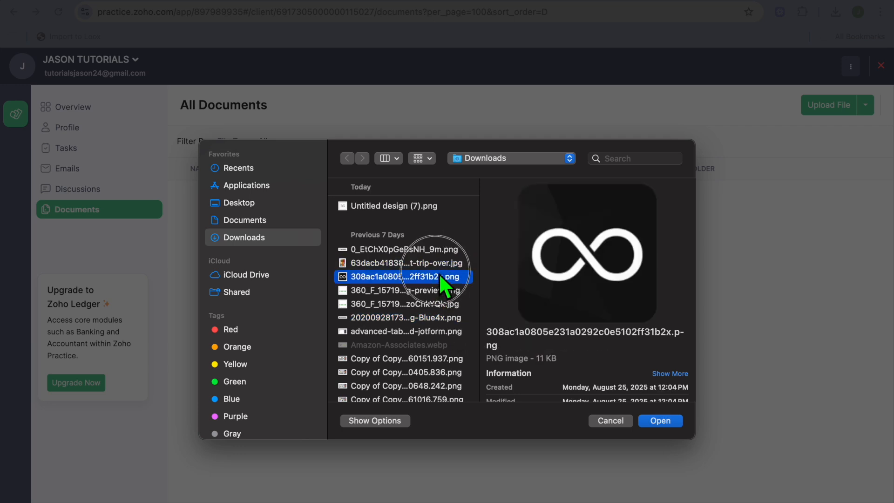
{"action": "left_click", "coordinate": [441, 268]}
{"action": "left_click", "coordinate": [660, 421]}
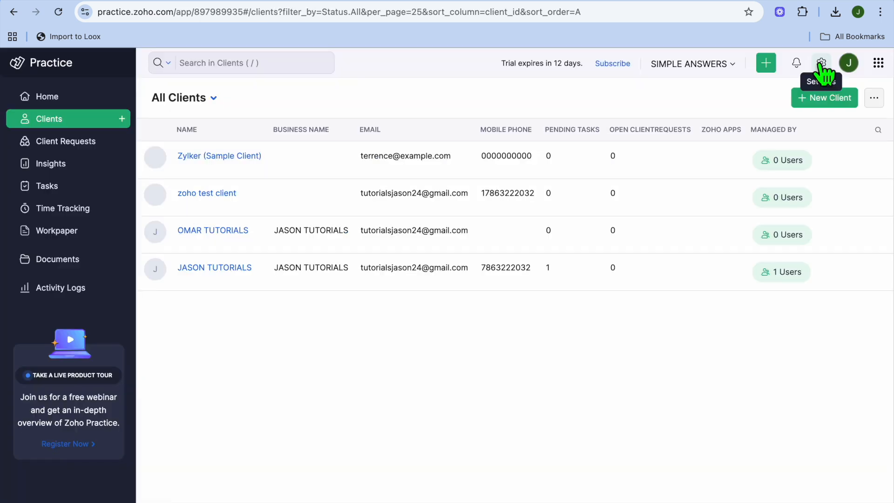
- Create a new workflow rule named TEST for the Task module in the automation settings
{"action": "left_click", "coordinate": [821, 62]}
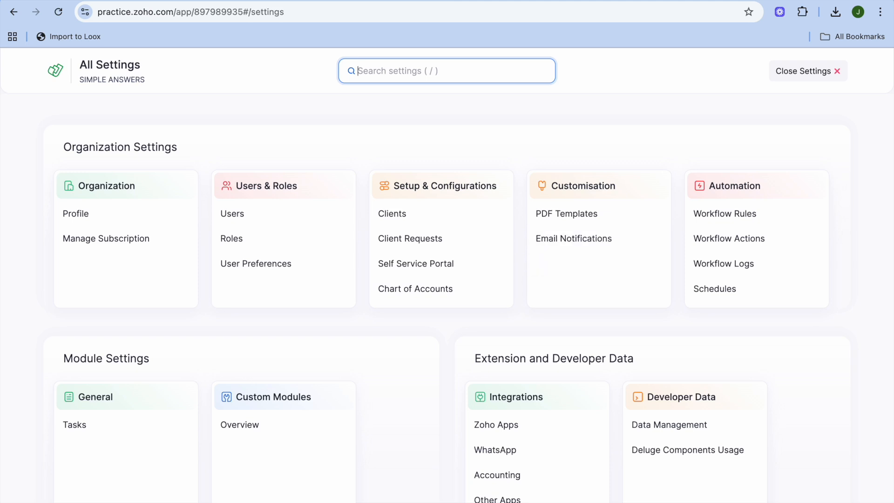
{"action": "scroll", "coordinate": [367, 256], "scroll_direction": "down", "scroll_amount": 1}
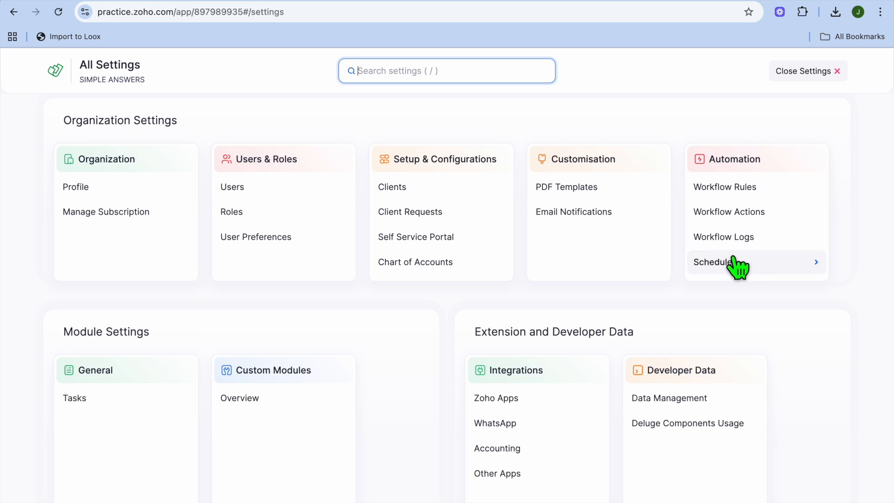
{"action": "left_click", "coordinate": [735, 190]}
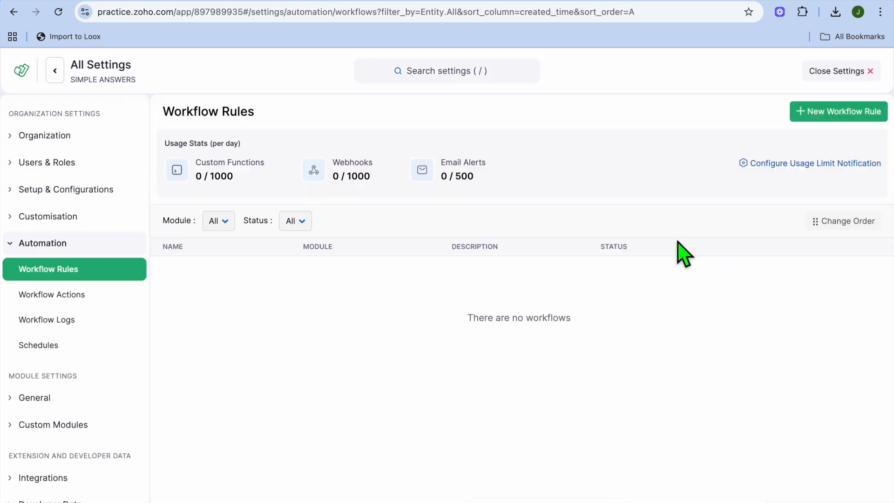
{"action": "left_click", "coordinate": [835, 114]}
{"action": "type", "text": "TEST"}
{"action": "left_click", "coordinate": [443, 180]}
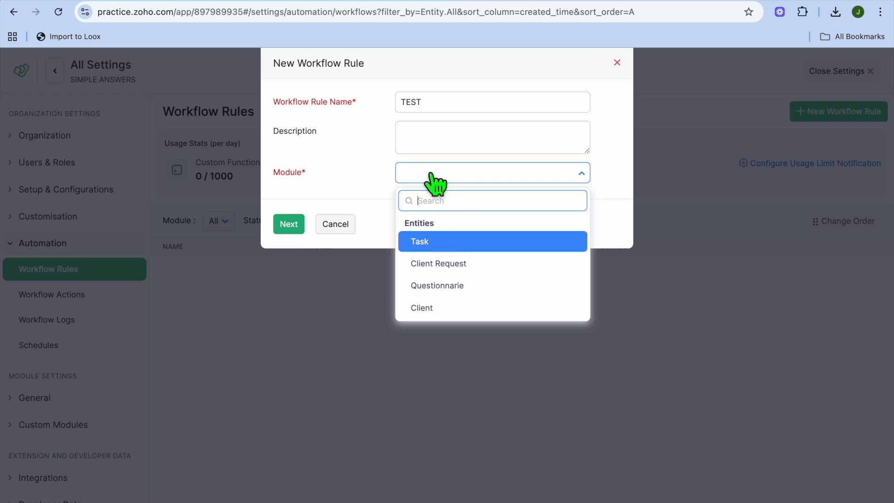
{"action": "left_click", "coordinate": [451, 252]}
{"action": "left_click", "coordinate": [291, 228]}
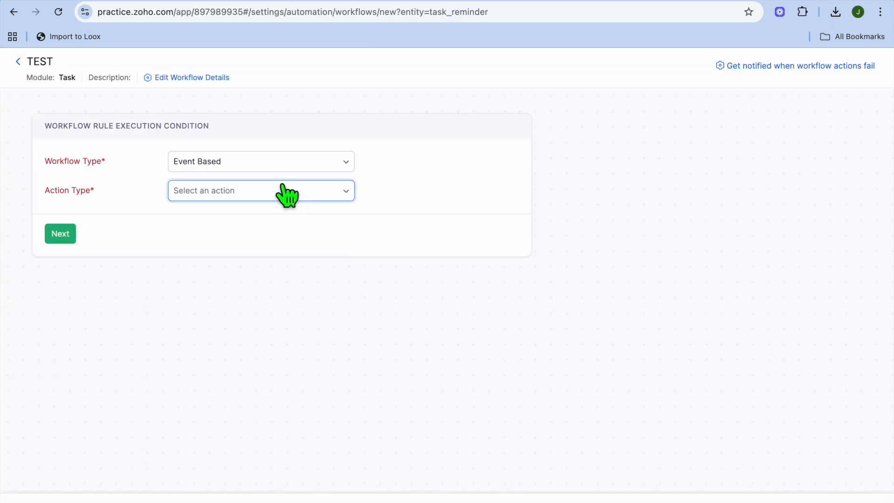
- Set the workflow rule to be event based and to execute when a task is created
{"action": "left_click", "coordinate": [281, 170]}
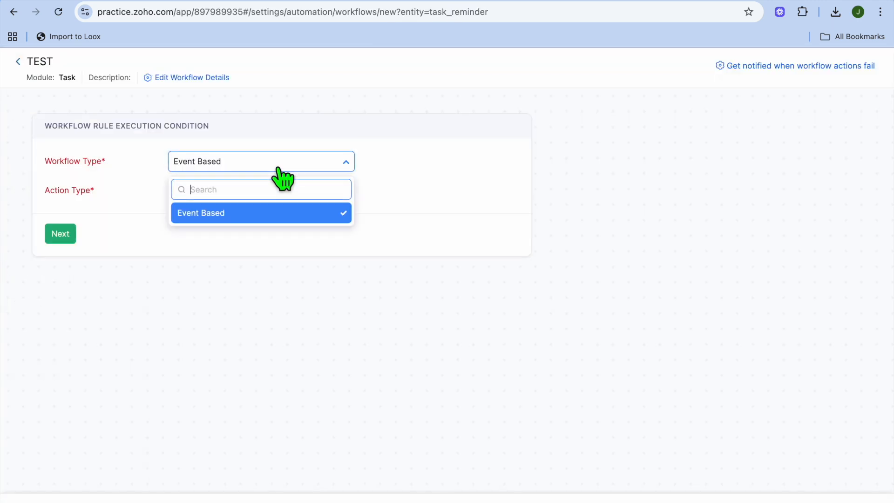
{"action": "left_click", "coordinate": [278, 169]}
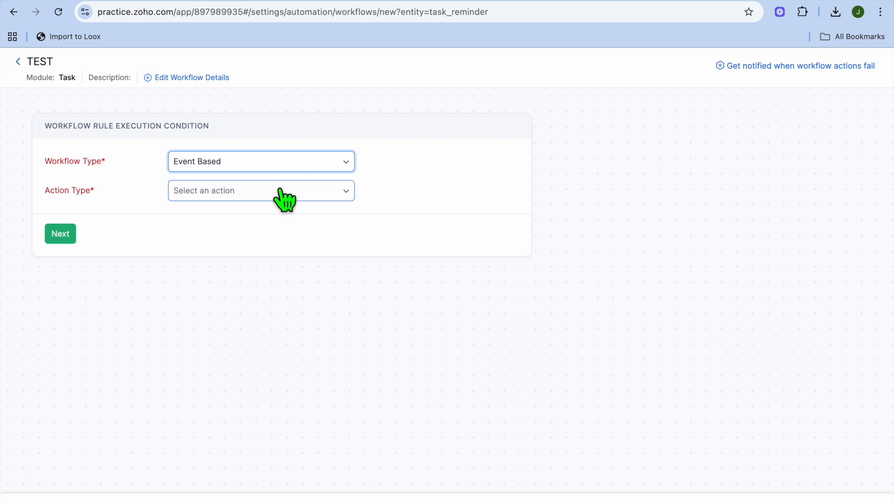
{"action": "left_click", "coordinate": [279, 190]}
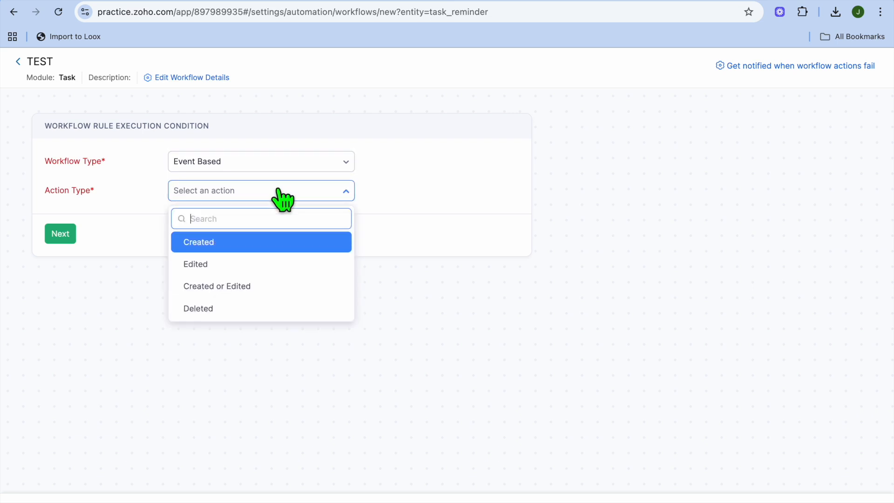
{"action": "left_click", "coordinate": [257, 247]}
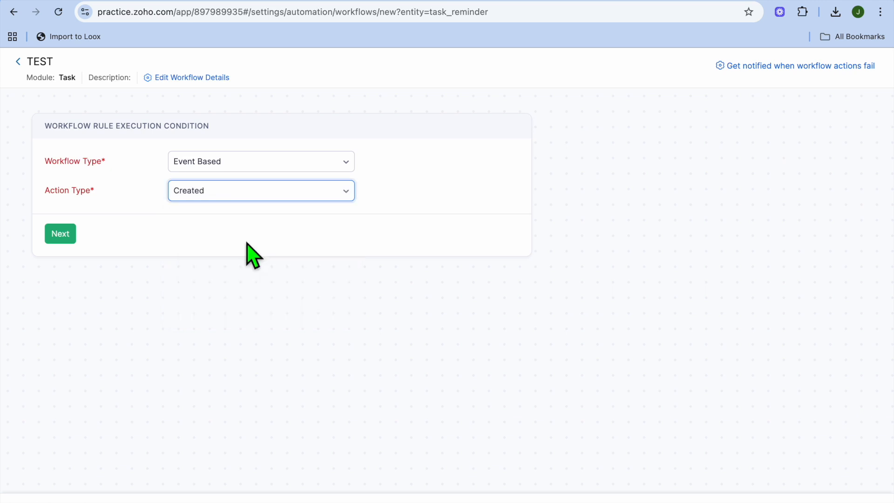
{"action": "left_click", "coordinate": [60, 233]}
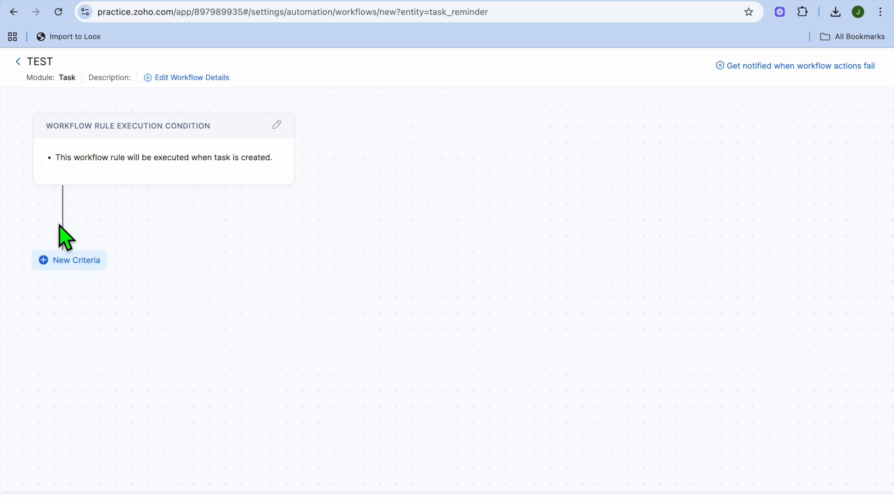
- Add a criterion to the workflow rule requiring that Priority is High, and save it
{"action": "left_click", "coordinate": [73, 259]}
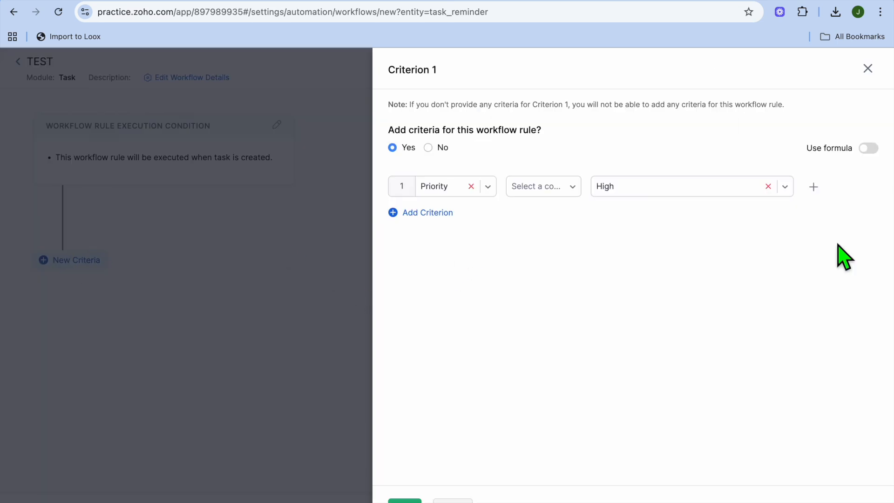
{"action": "left_click", "coordinate": [555, 197]}
{"action": "left_click", "coordinate": [535, 239]}
{"action": "left_click", "coordinate": [403, 500]}
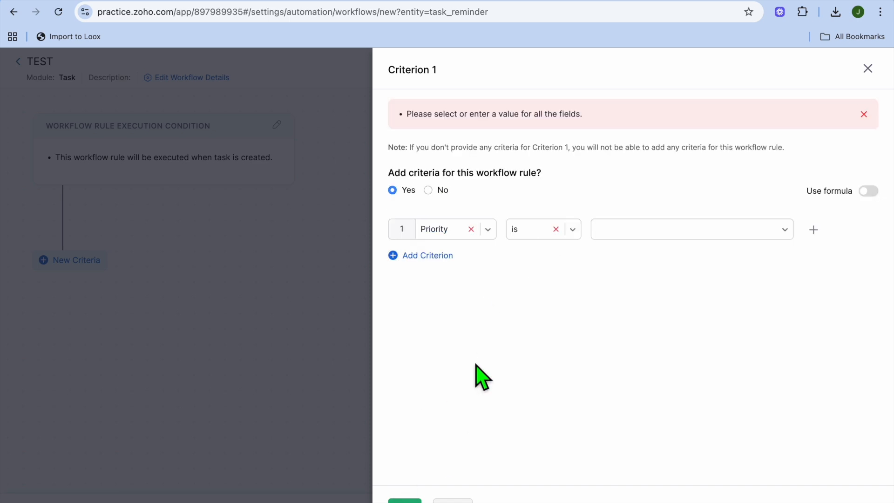
{"action": "left_click", "coordinate": [722, 224]}
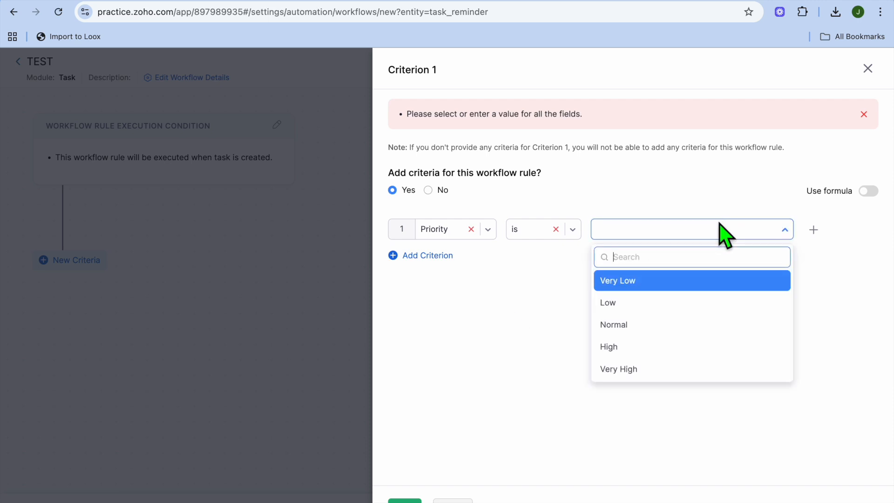
{"action": "left_click", "coordinate": [636, 347]}
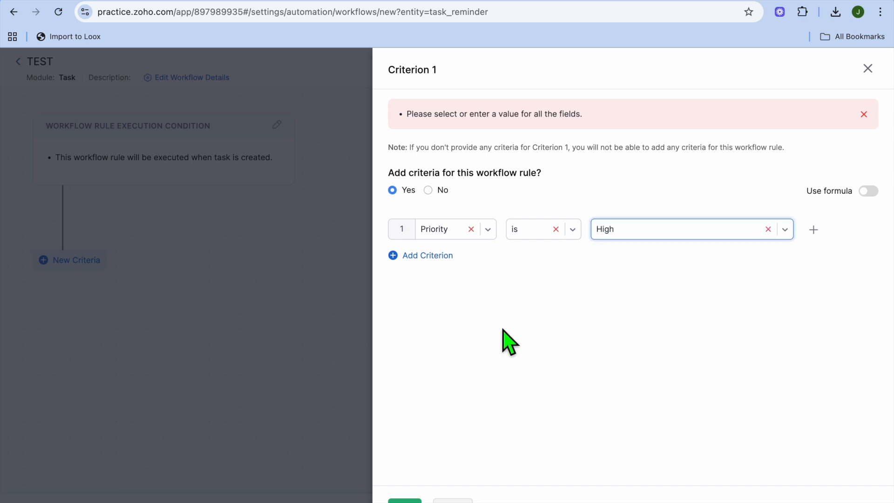
{"action": "left_click", "coordinate": [409, 501]}
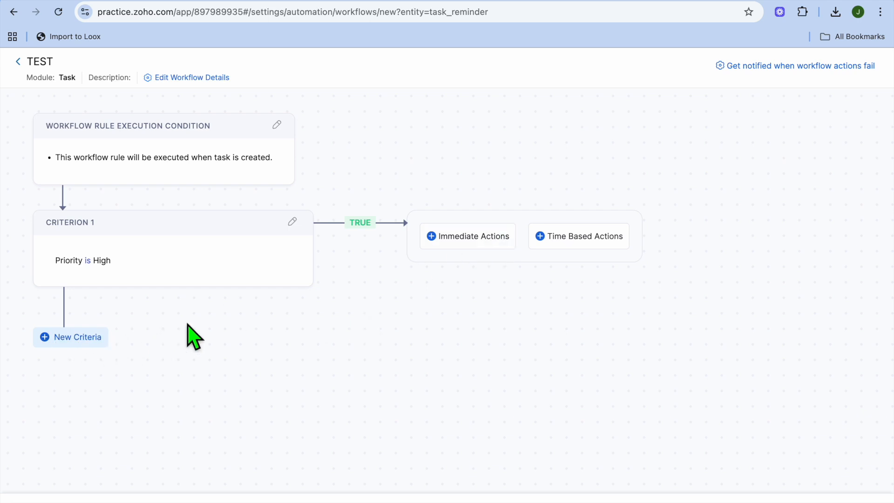
{"action": "left_click", "coordinate": [459, 243]}
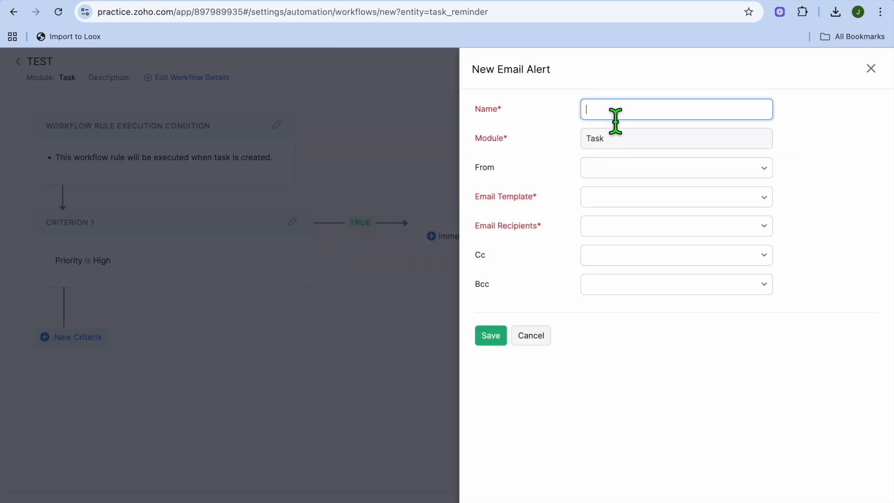
{"action": "left_click", "coordinate": [620, 205]}
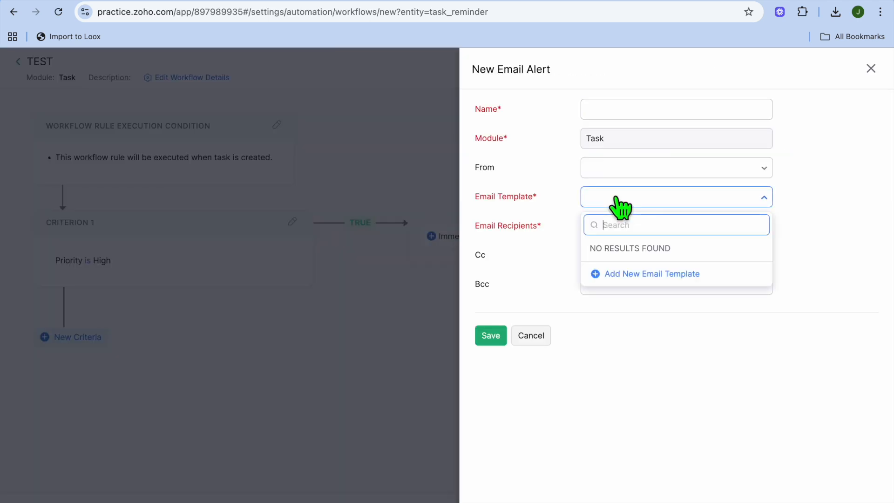
{"action": "left_click", "coordinate": [580, 259]}
{"action": "left_click", "coordinate": [871, 68]}
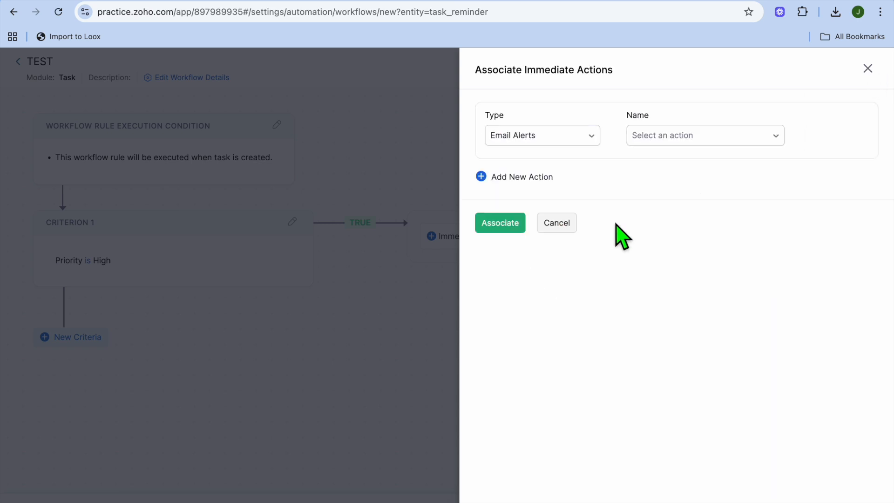
{"action": "left_click", "coordinate": [561, 222]}
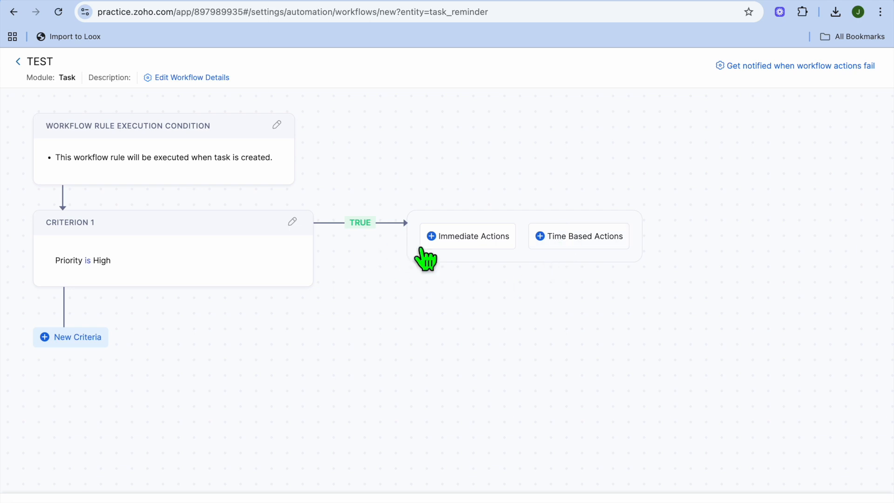
- Add an Email Alerts immediate action with a new alert named TEST, sent from the available user's address
{"action": "left_click", "coordinate": [483, 246]}
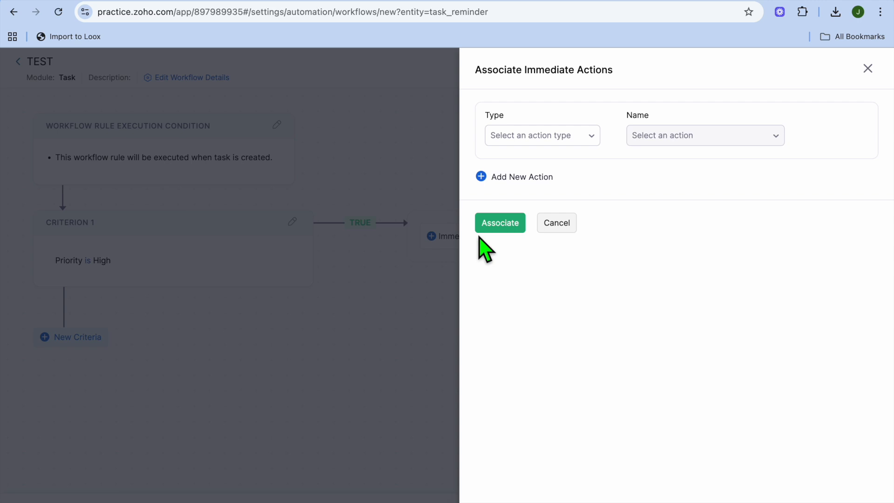
{"action": "left_click", "coordinate": [582, 137]}
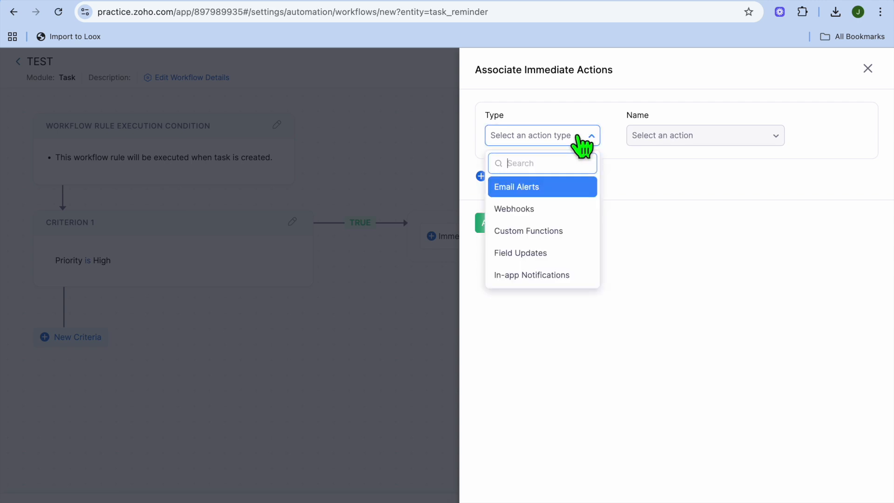
{"action": "left_click", "coordinate": [565, 191]}
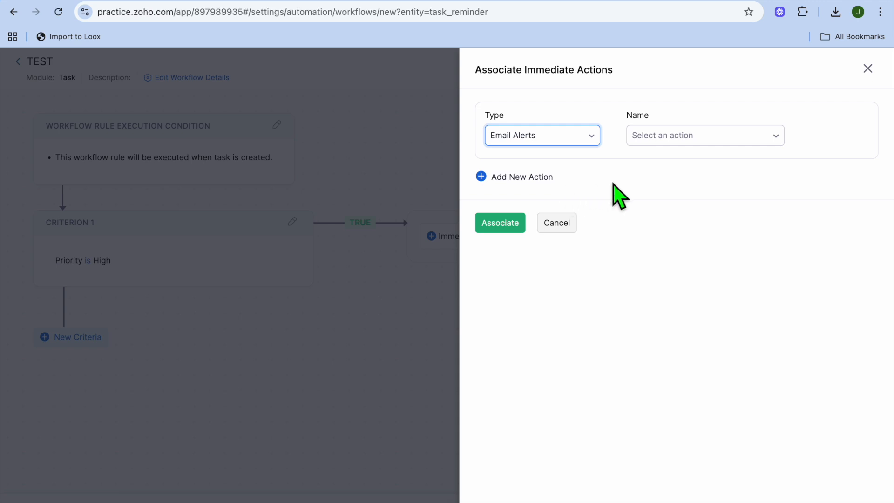
{"action": "left_click", "coordinate": [711, 146]}
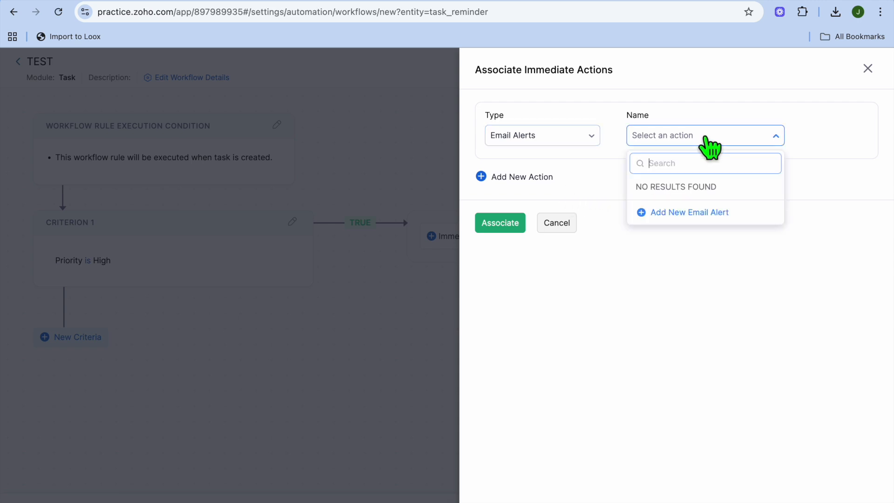
{"action": "left_click", "coordinate": [703, 215]}
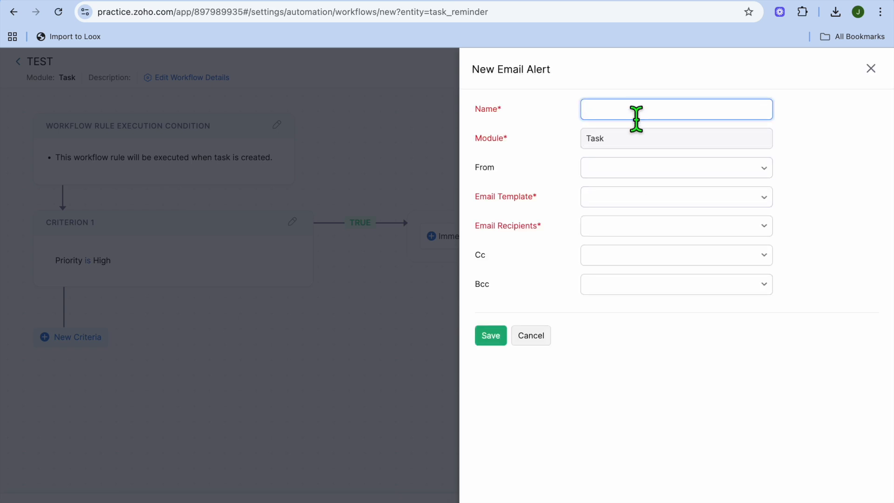
{"action": "type", "text": "TEST"}
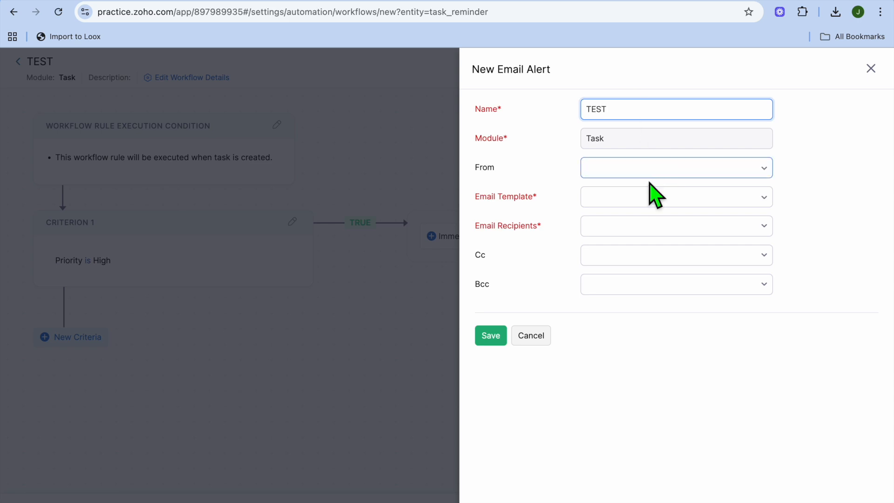
{"action": "left_click", "coordinate": [663, 167]}
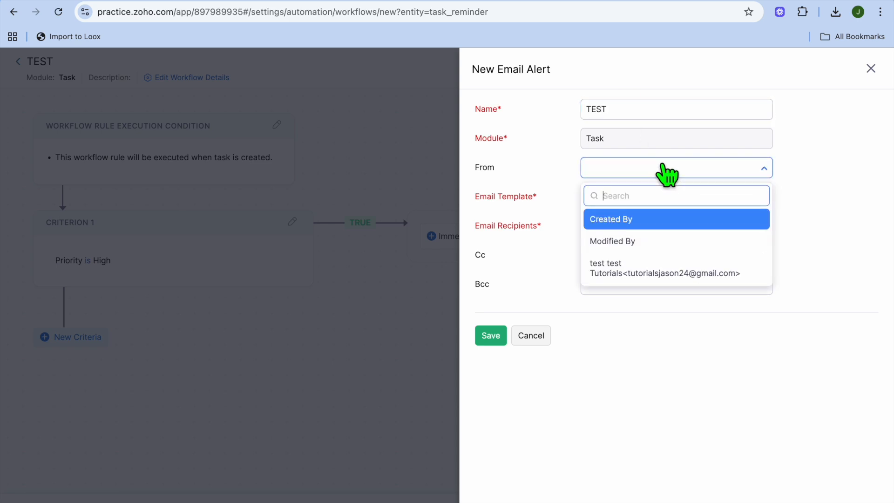
{"action": "left_click", "coordinate": [650, 278]}
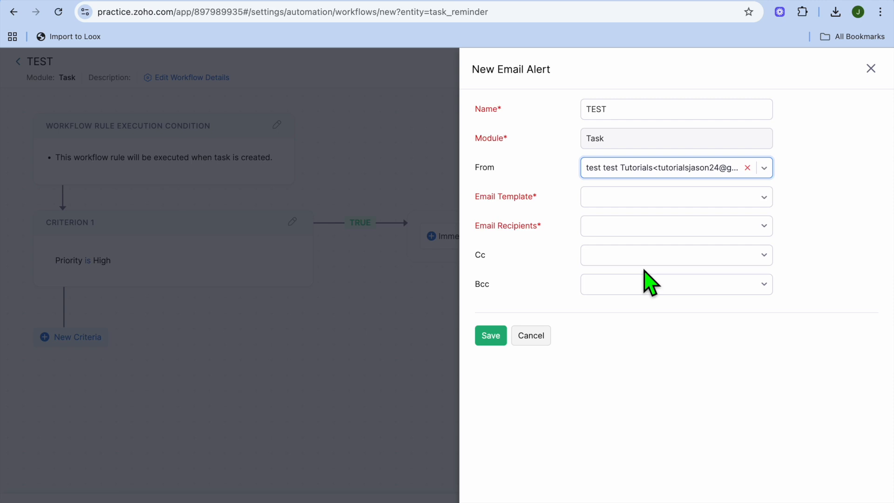
- Create a new email template with the subject TEST and the body TTT, and select it for the alert
{"action": "left_click", "coordinate": [652, 198]}
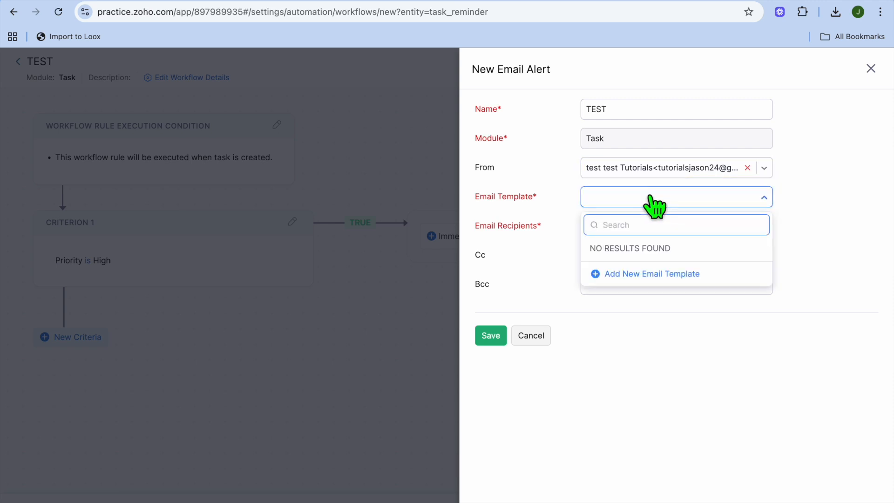
{"action": "left_click", "coordinate": [646, 277]}
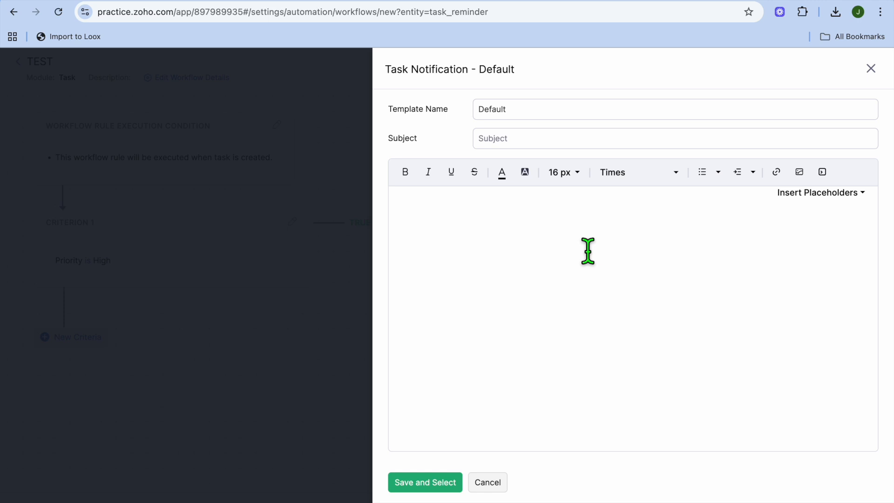
{"action": "left_click", "coordinate": [564, 145]}
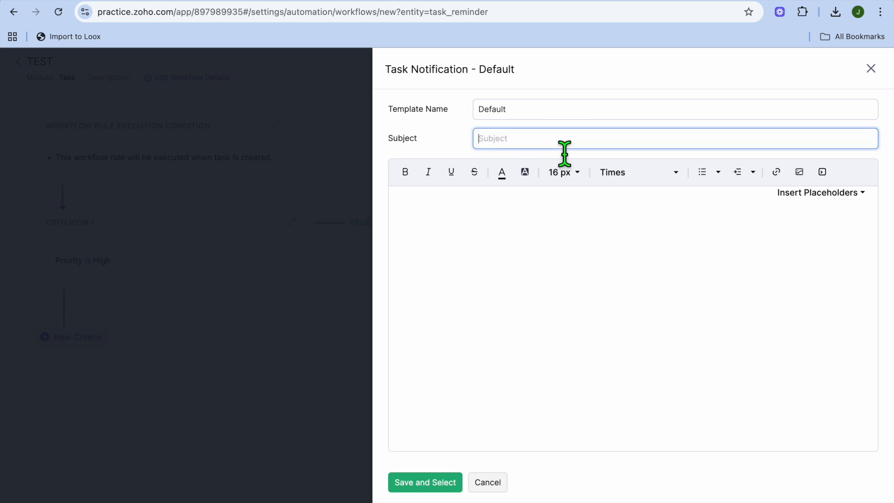
{"action": "type", "text": "TEST"}
{"action": "left_click", "coordinate": [535, 238]}
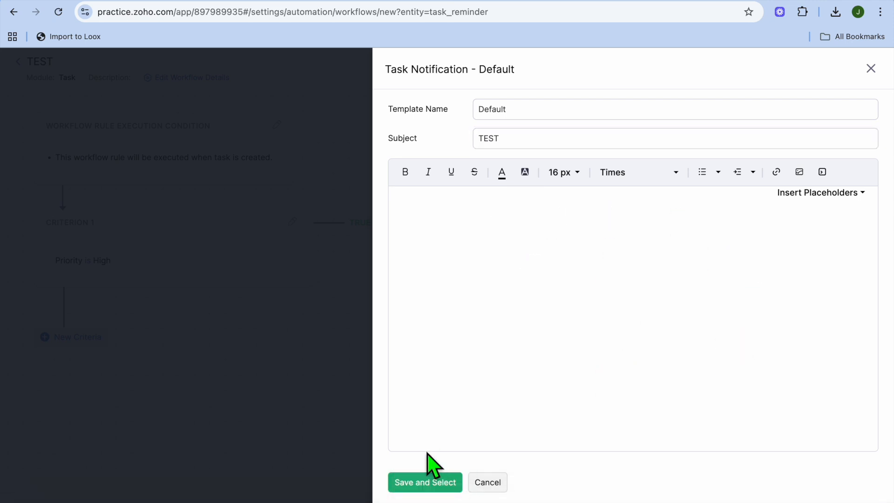
{"action": "left_click", "coordinate": [431, 484]}
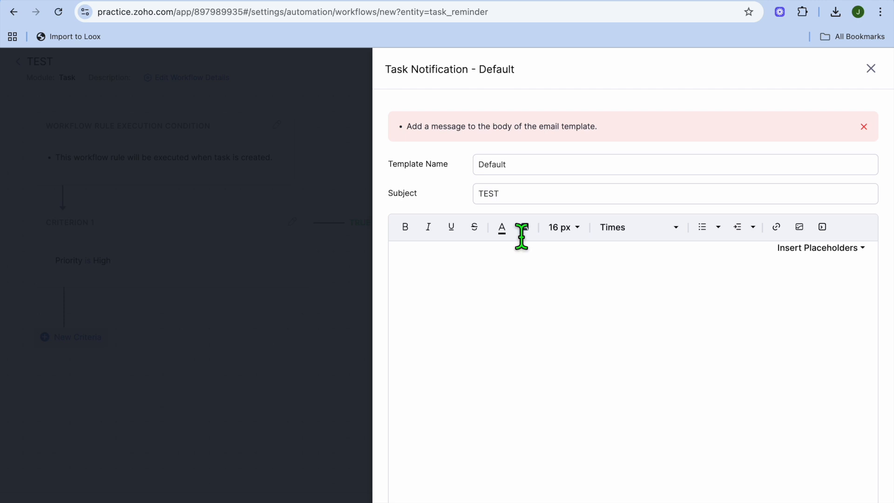
{"action": "left_click", "coordinate": [494, 291]}
{"action": "type", "text": "TTT"}
{"action": "scroll", "coordinate": [497, 300], "scroll_direction": "down", "scroll_amount": 1}
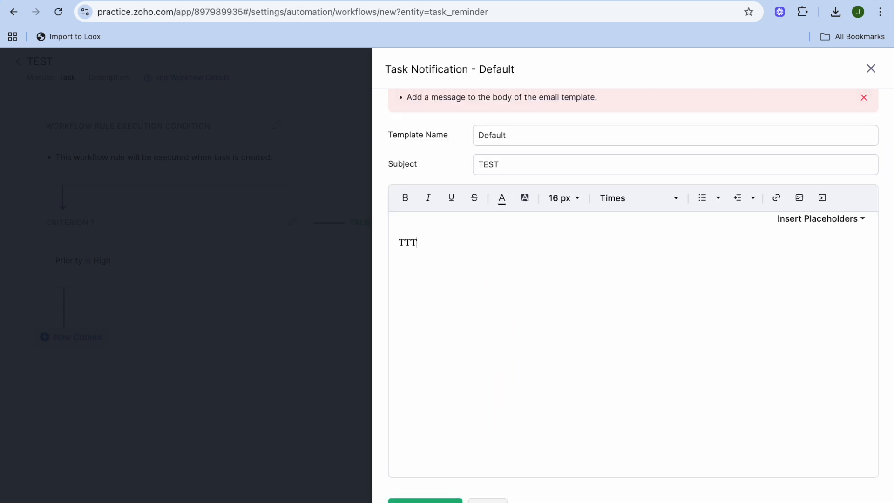
{"action": "left_click", "coordinate": [426, 501]}
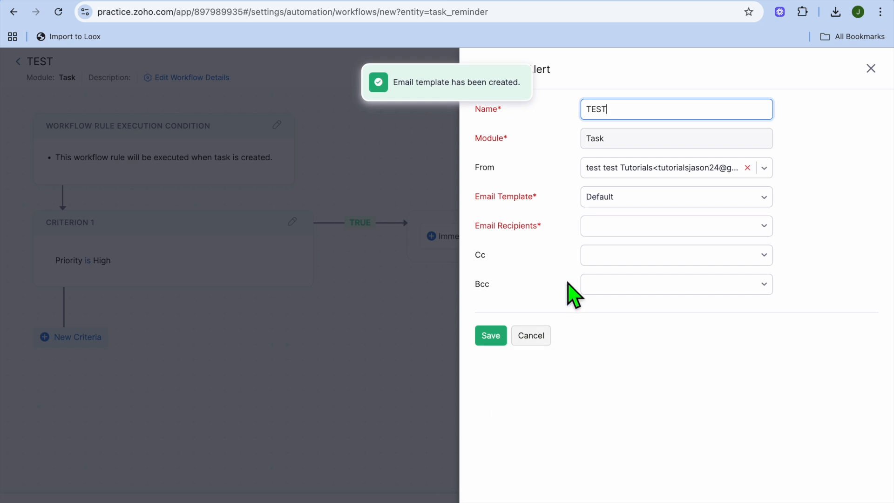
- Set the email alert's recipient to Created By, save the alert, and associate it with the workflow rule as an immediate action
{"action": "left_click", "coordinate": [625, 226]}
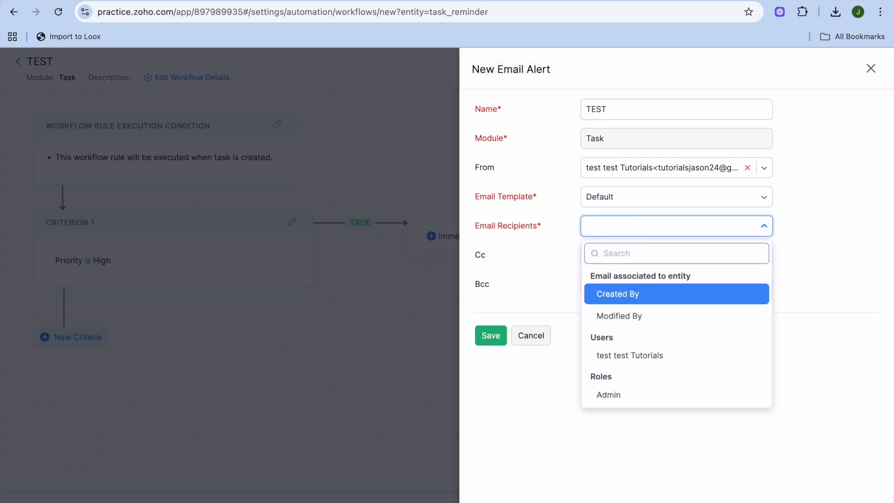
{"action": "left_click", "coordinate": [629, 299]}
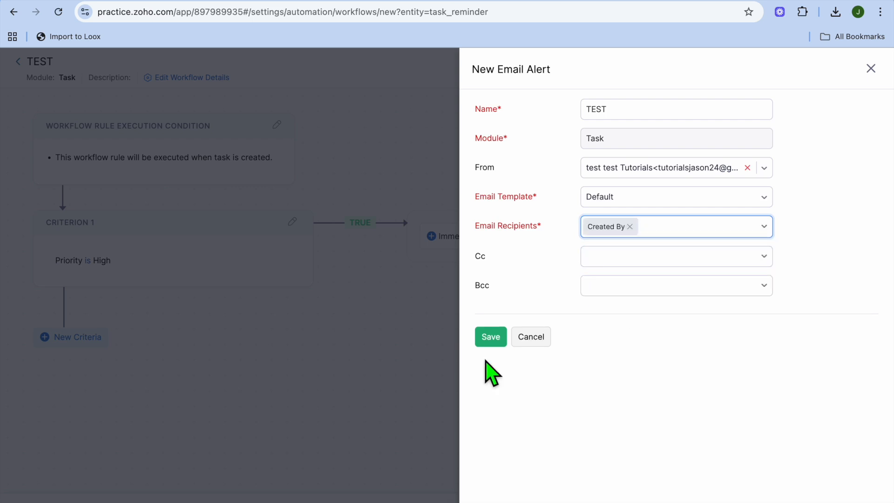
{"action": "left_click", "coordinate": [490, 337]}
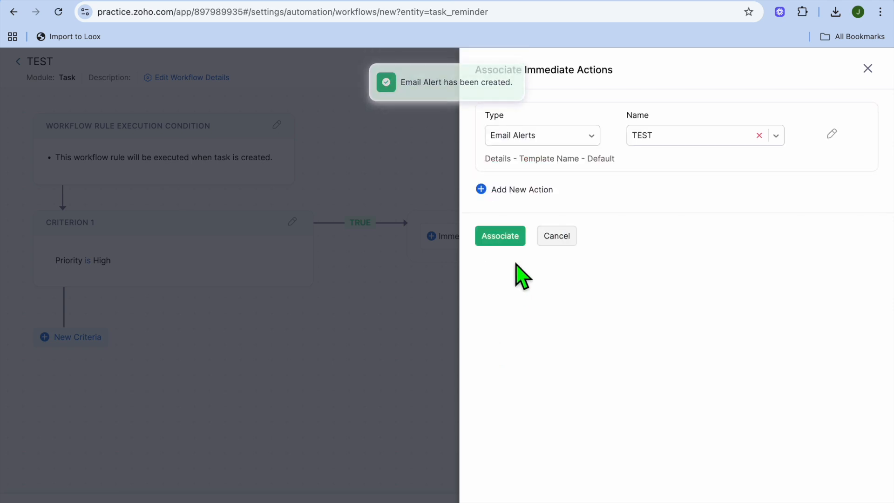
{"action": "left_click", "coordinate": [509, 238]}
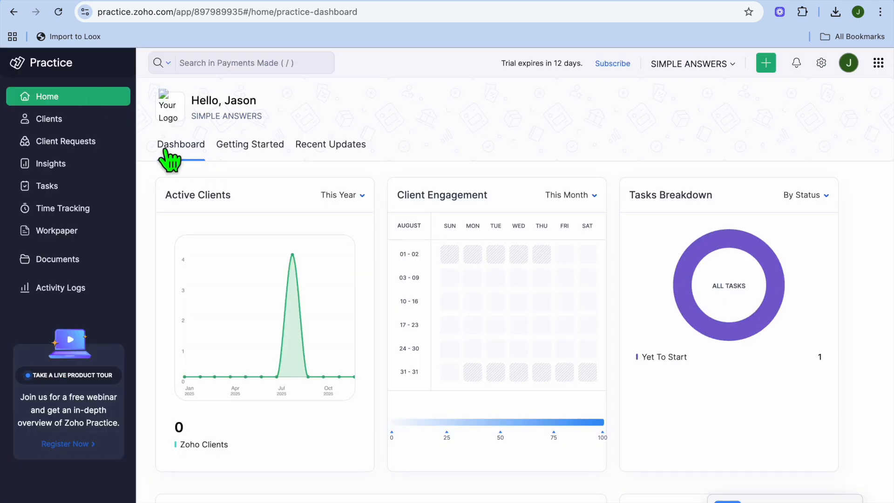
- Open a blank new client request form from the Client Requests area to view its fields
{"action": "left_click", "coordinate": [80, 138]}
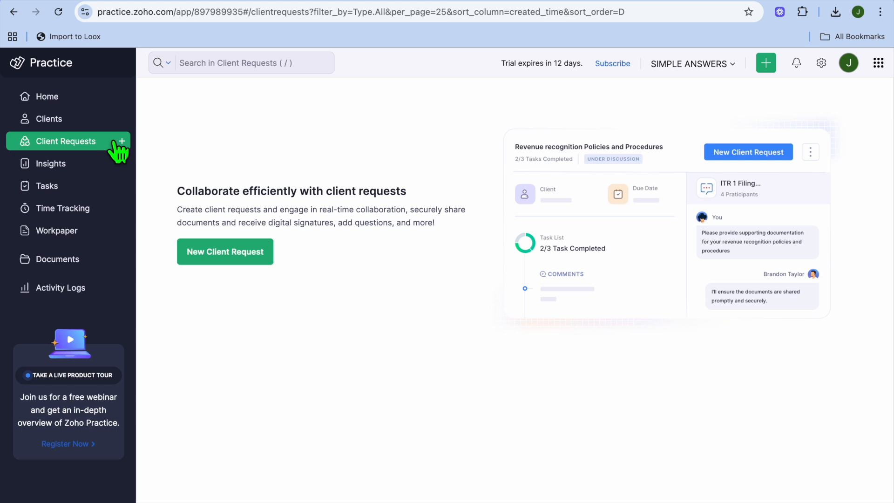
{"action": "left_click", "coordinate": [62, 96]}
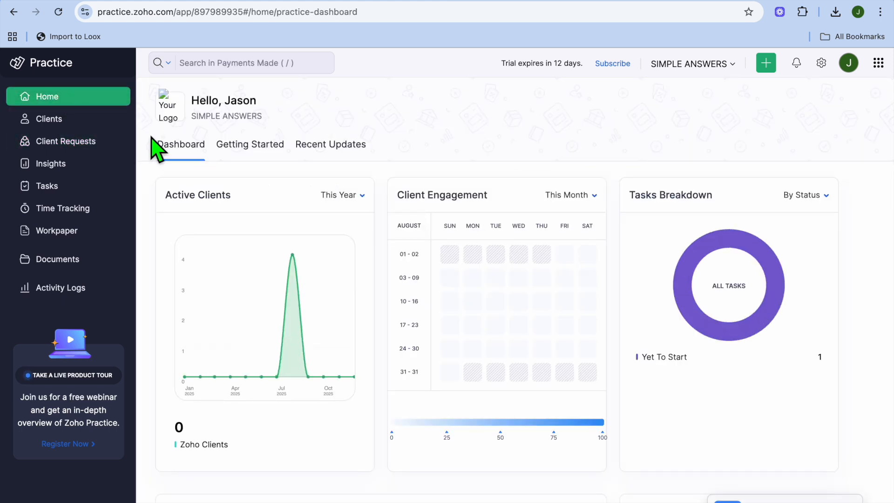
{"action": "left_click", "coordinate": [83, 146]}
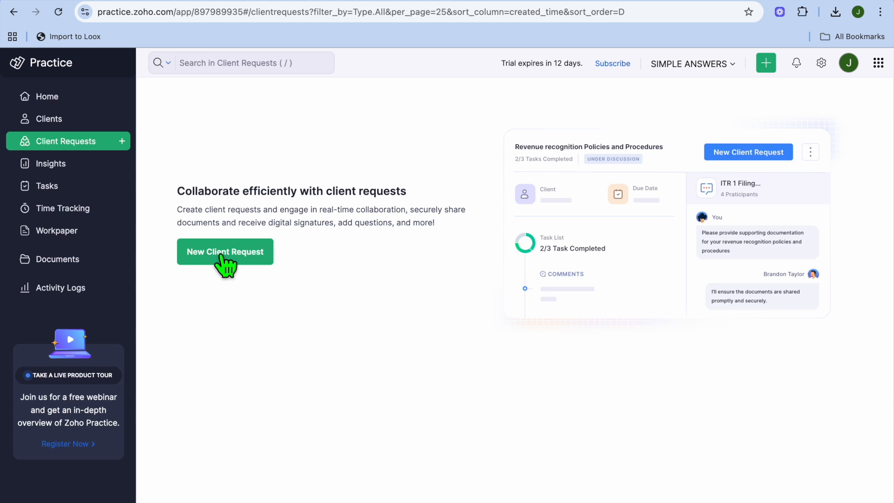
{"action": "left_click", "coordinate": [219, 260]}
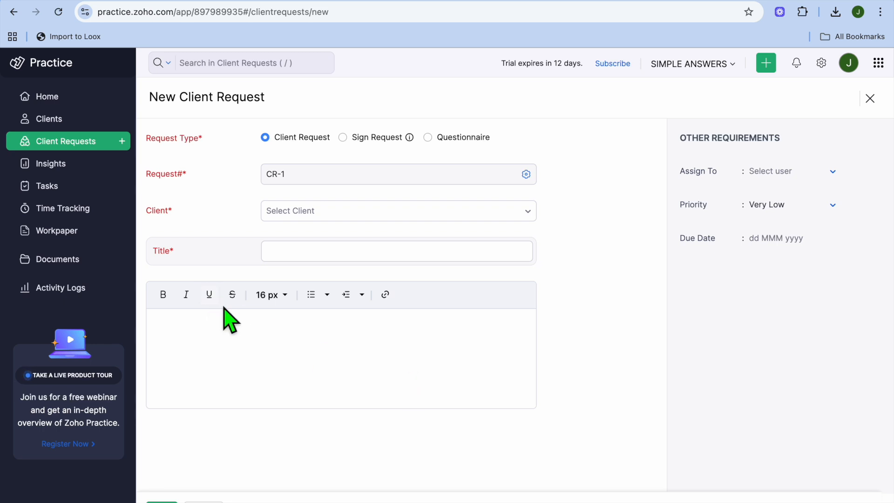
- Filter the time tracking timesheets by the second listed client and by the available user
{"action": "left_click", "coordinate": [88, 213]}
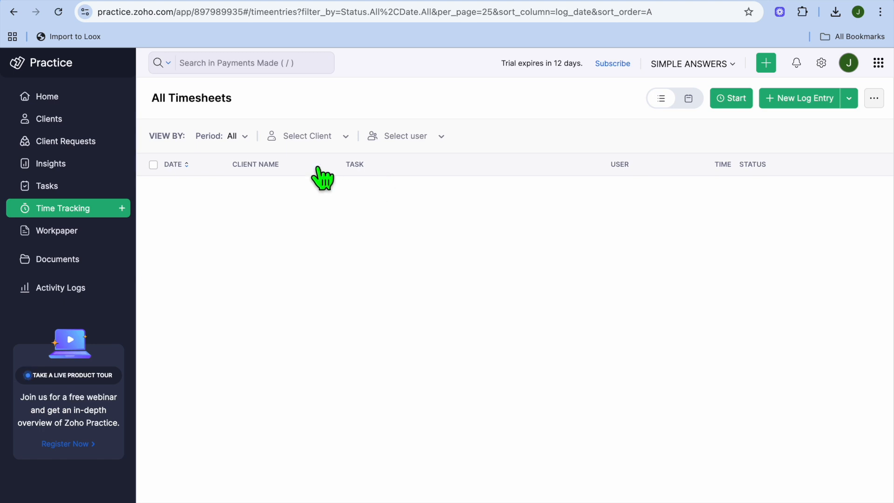
{"action": "left_click", "coordinate": [327, 138]}
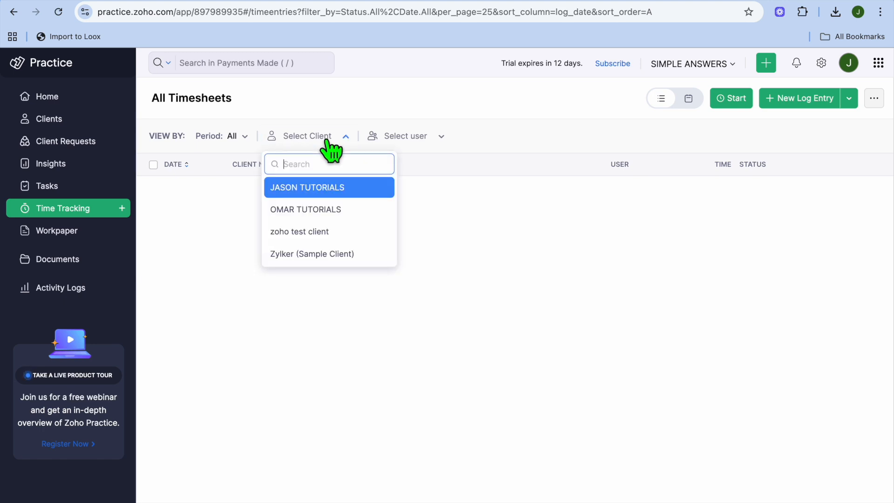
{"action": "left_click", "coordinate": [335, 209]}
{"action": "left_click", "coordinate": [471, 138]}
{"action": "left_click", "coordinate": [455, 189]}
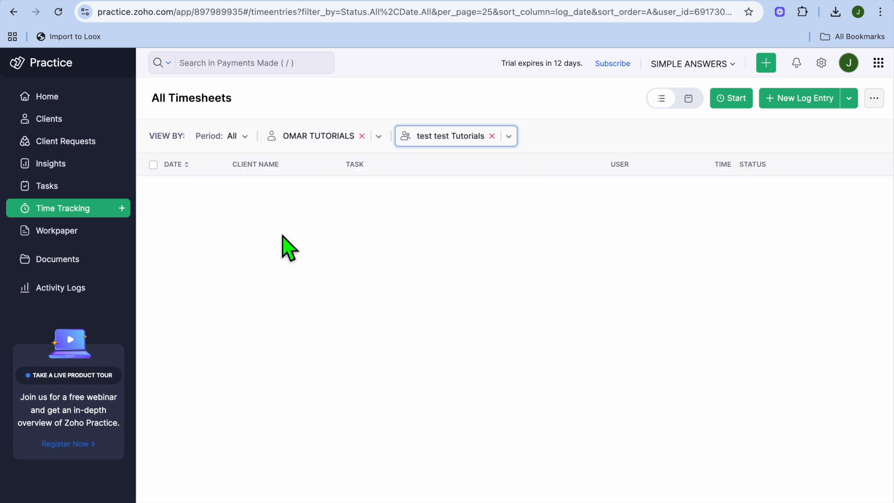